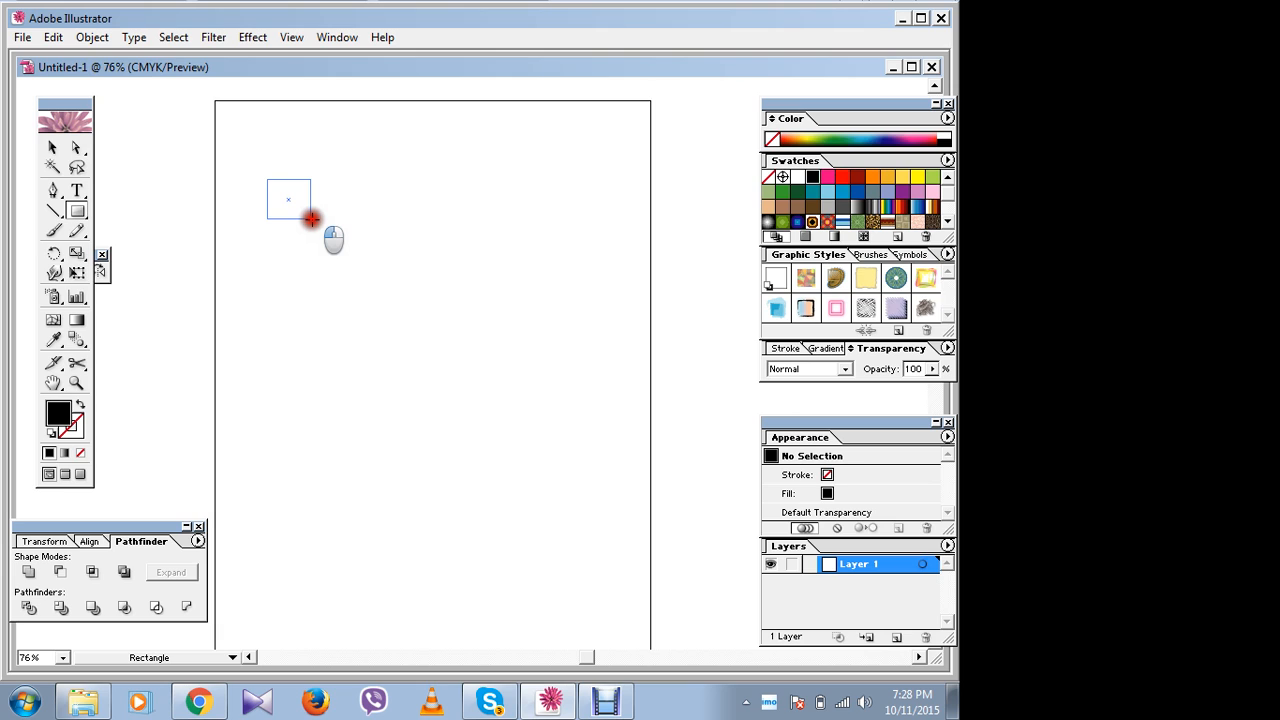
Step: Draw a small square in the upper part of the page and fill it with blue, without a stroke
left_click_drag(311, 218, 311, 218)
left_click(51, 147)
left_click(868, 137)
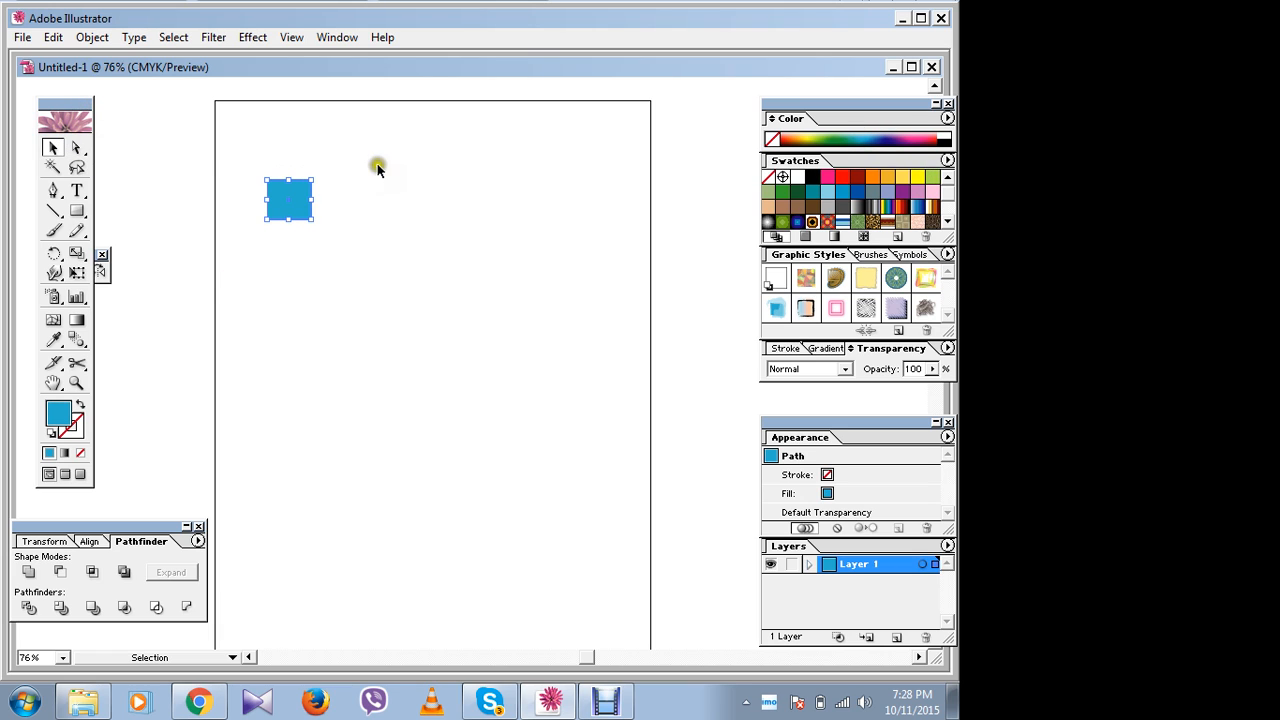
left_click(377, 167)
Step: Shrink the blue square slightly and place a copy beside it to its right, leaving a narrow gap
left_click(285, 203)
mouse_move(312, 181)
left_mouse_down()
mouse_move(324, 197)
mouse_move(302, 188)
left_mouse_up()
left_click(357, 212)
left_click_drag(280, 208, 360, 243)
left_click(429, 208)
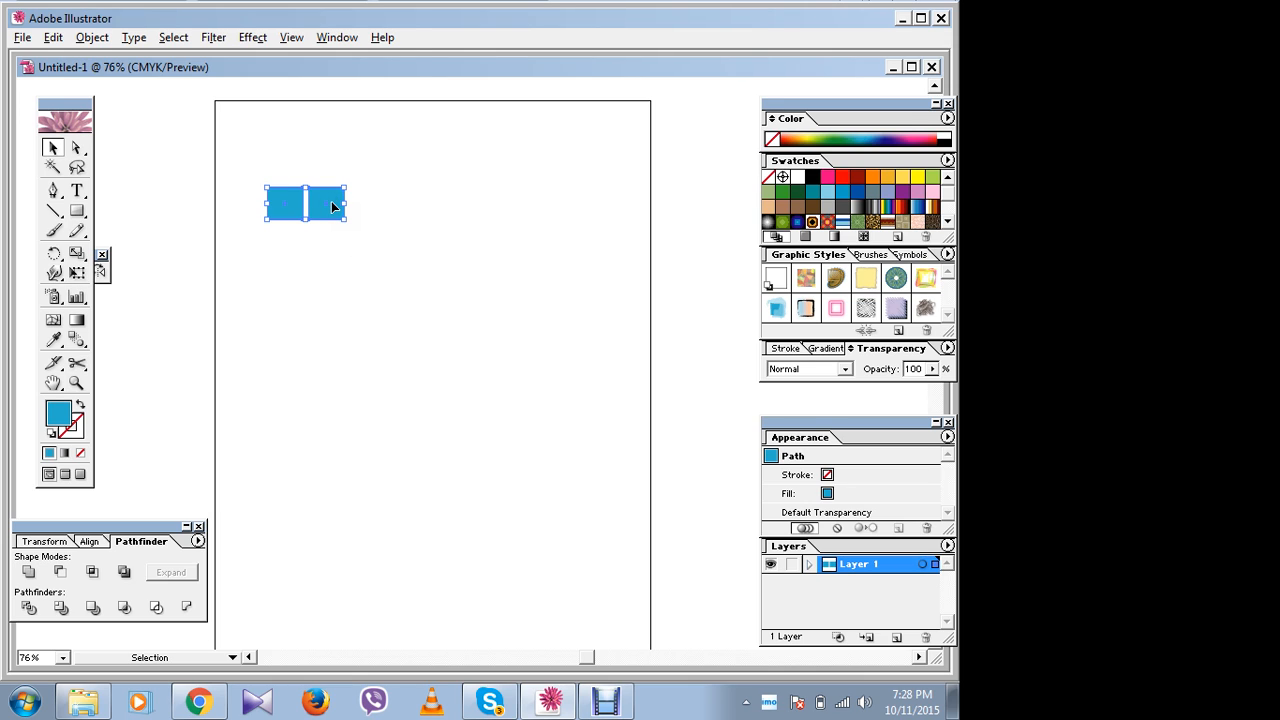
Step: Copy the pair of squares downward and repeat the copy twice to build four evenly spaced rows
left_click_drag(331, 201, 336, 243)
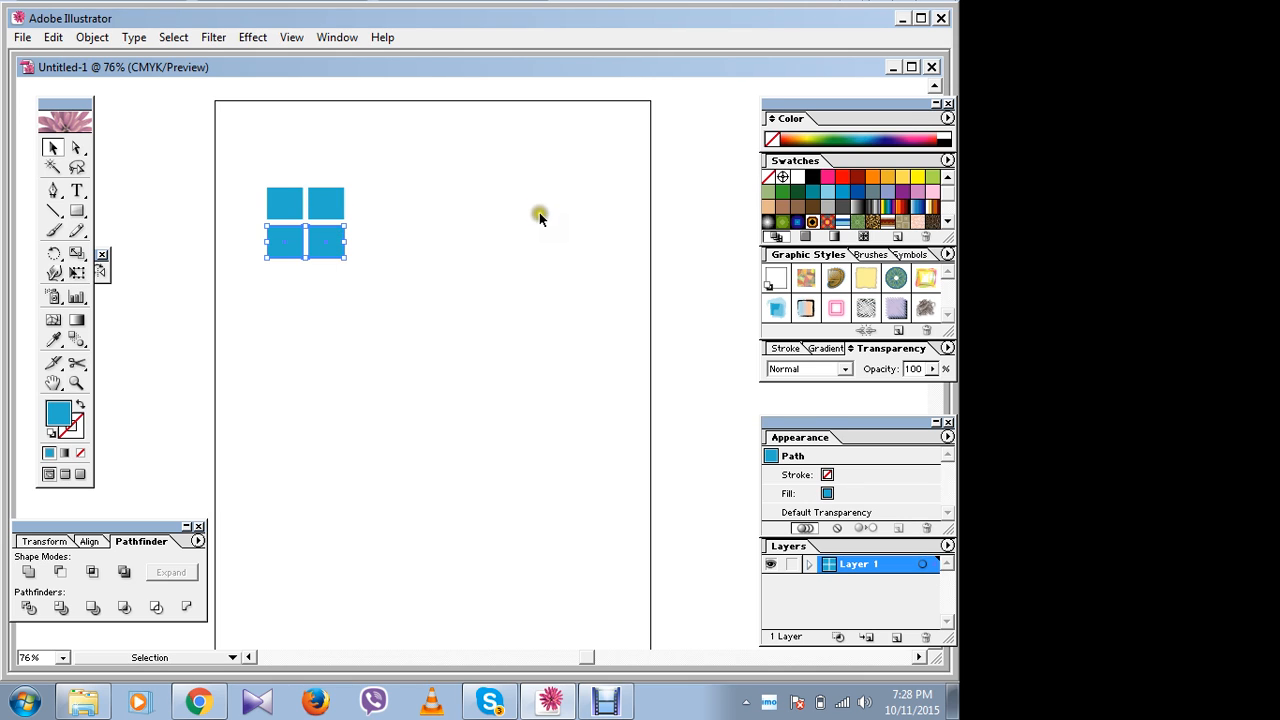
key("ctrl+d")
key("ctrl+d")
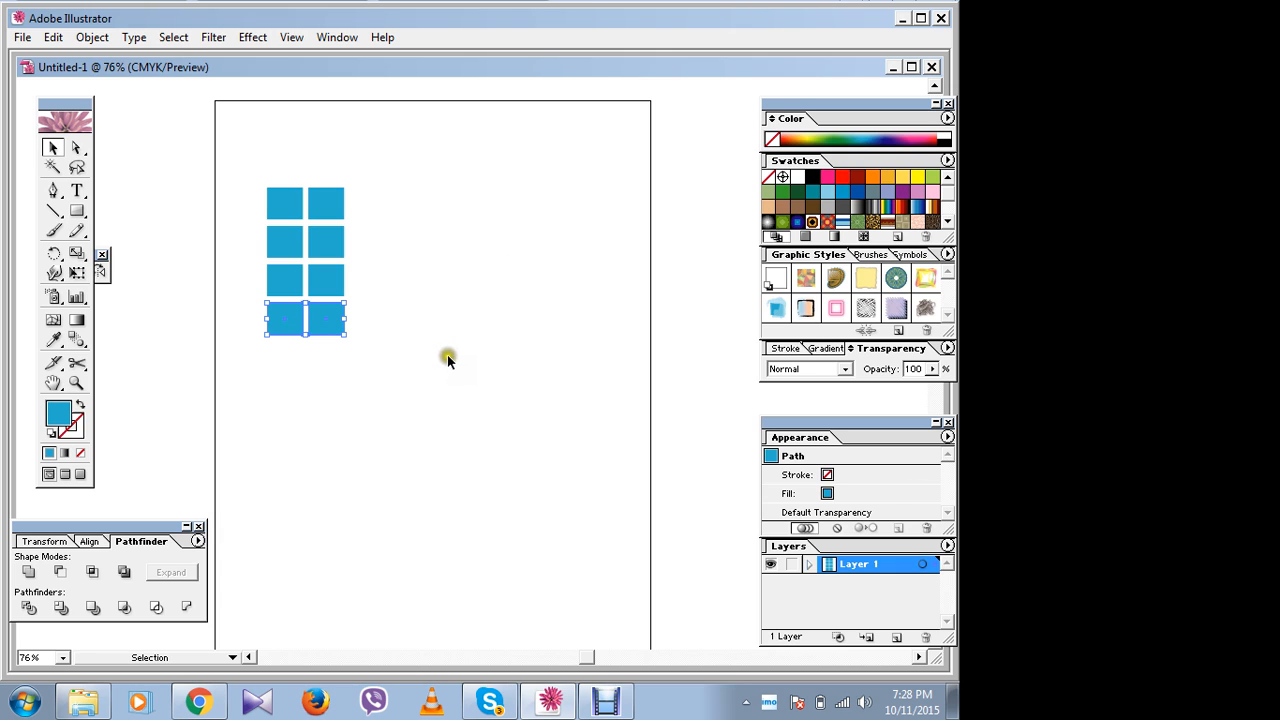
left_click(272, 152)
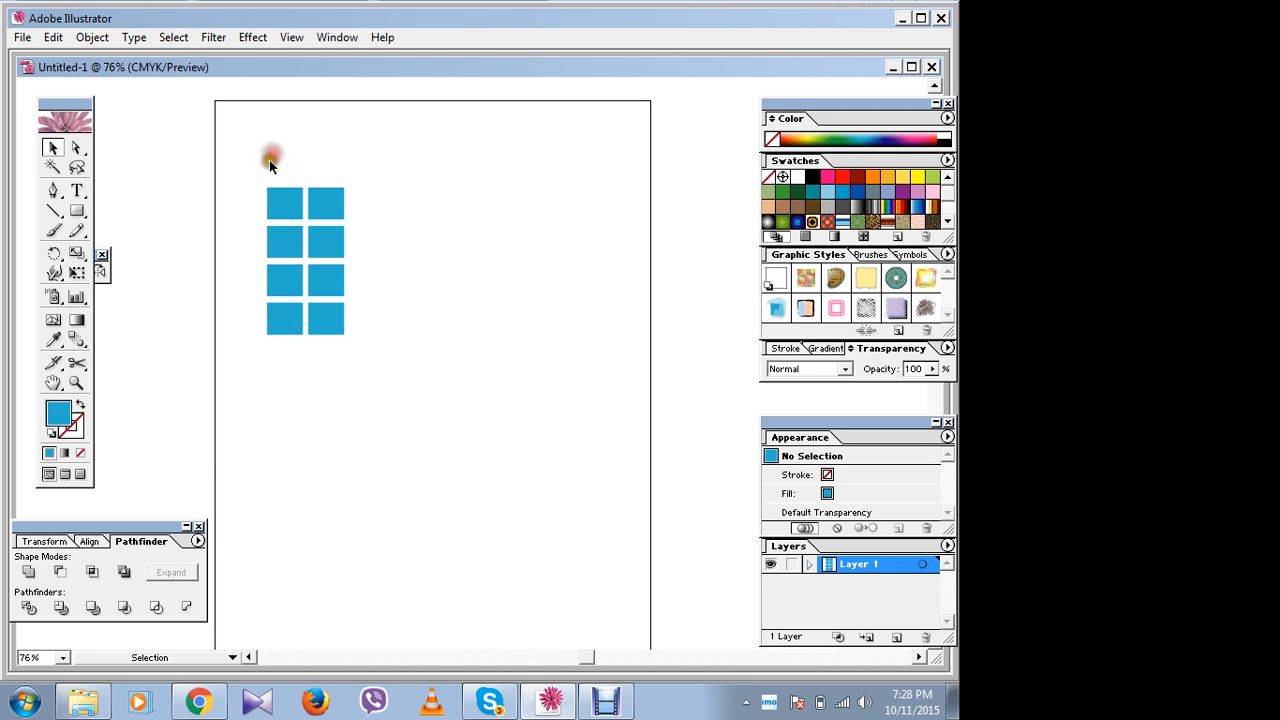
Step: Draw an L-shaped path above and to the right of the squares with the Pen tool, swapping its fill and stroke
left_click(53, 190)
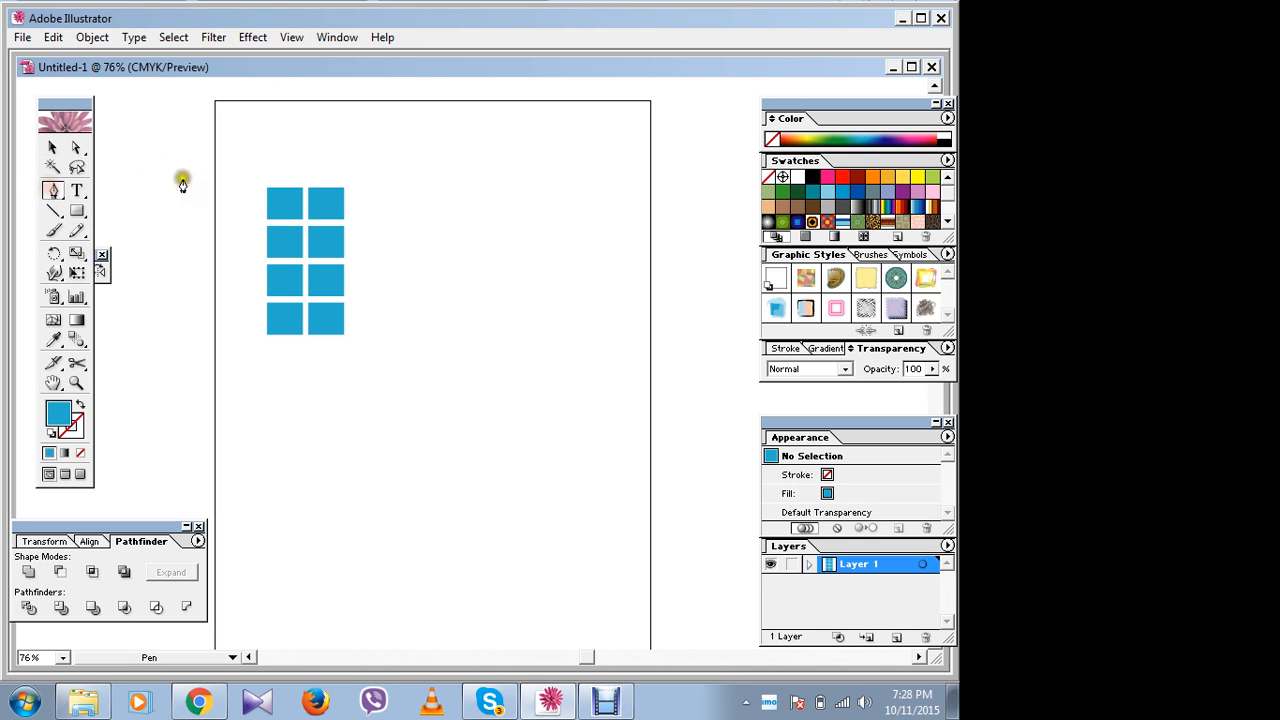
left_click(260, 177)
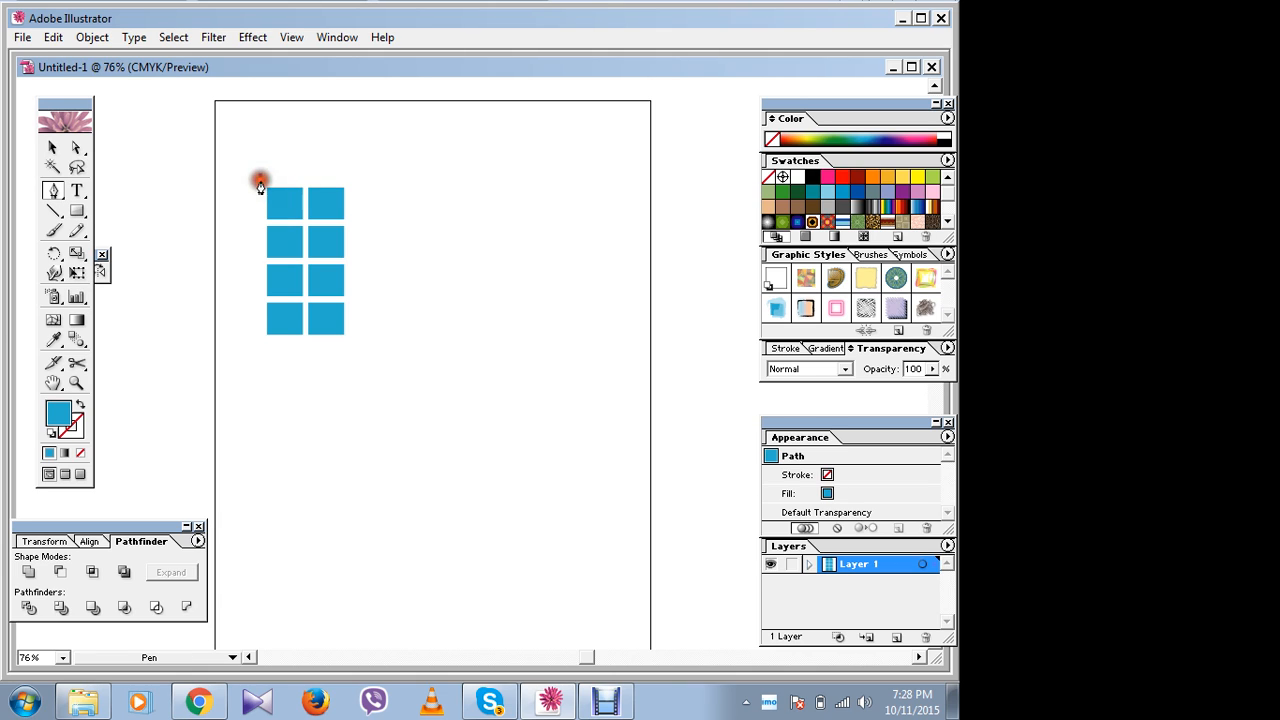
left_click(361, 175)
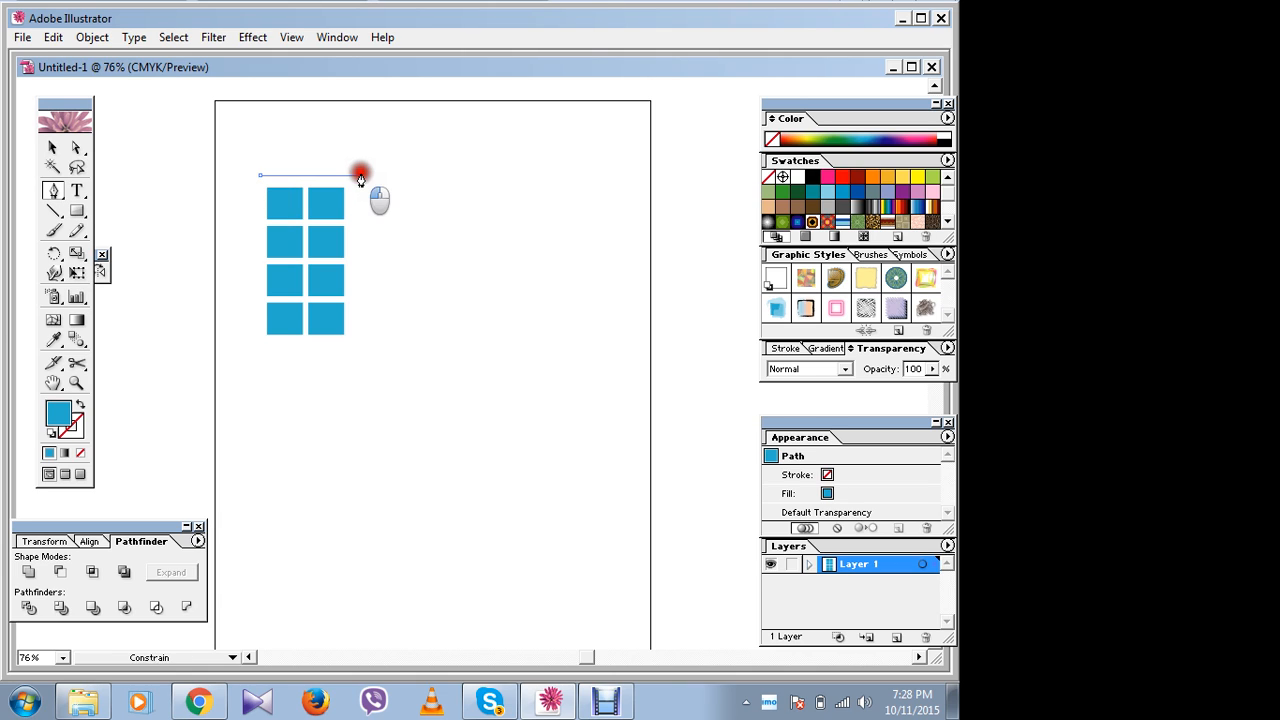
left_click(361, 333)
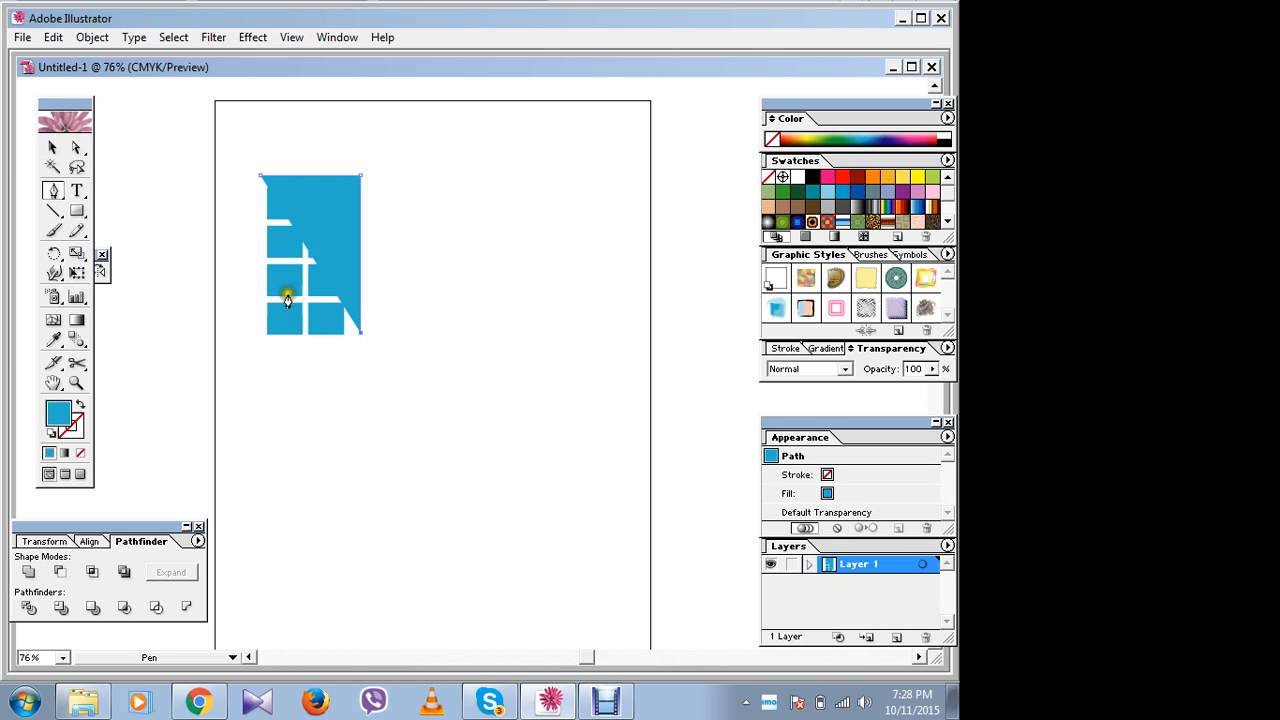
left_click(81, 405)
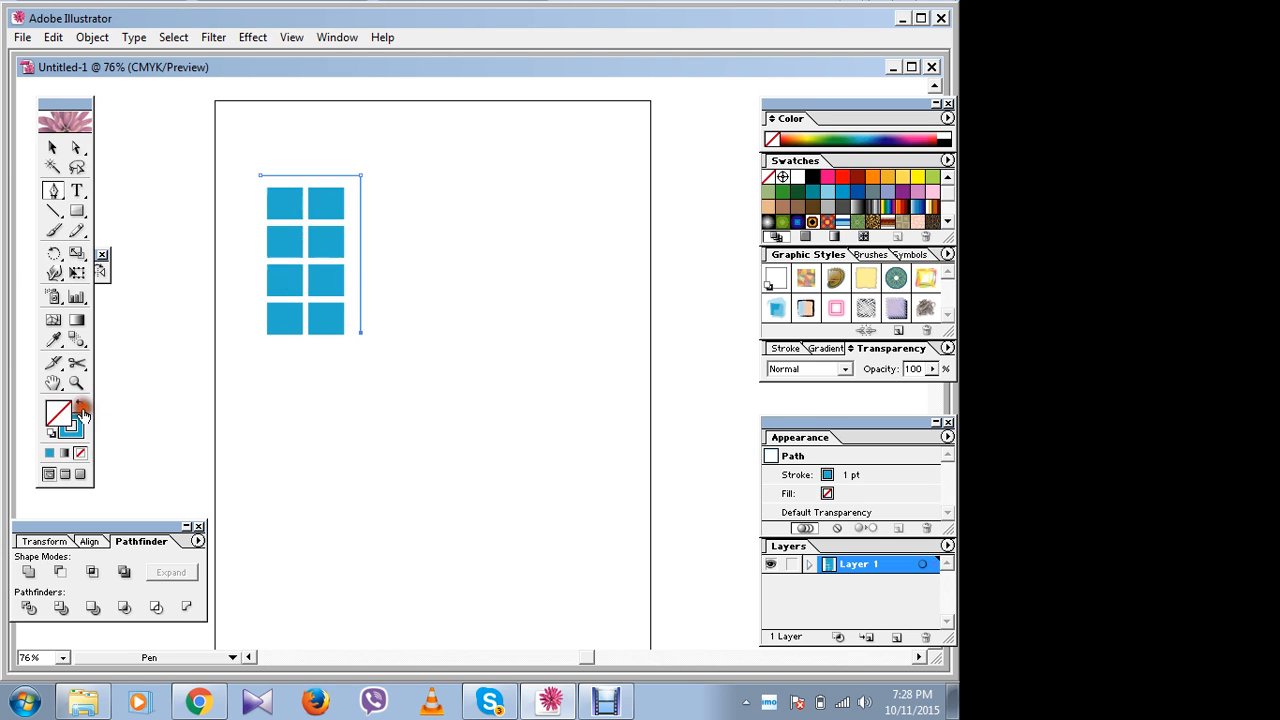
Step: Give the L-shaped outline a dark blue 1 pt stroke and no fill
left_click(53, 147)
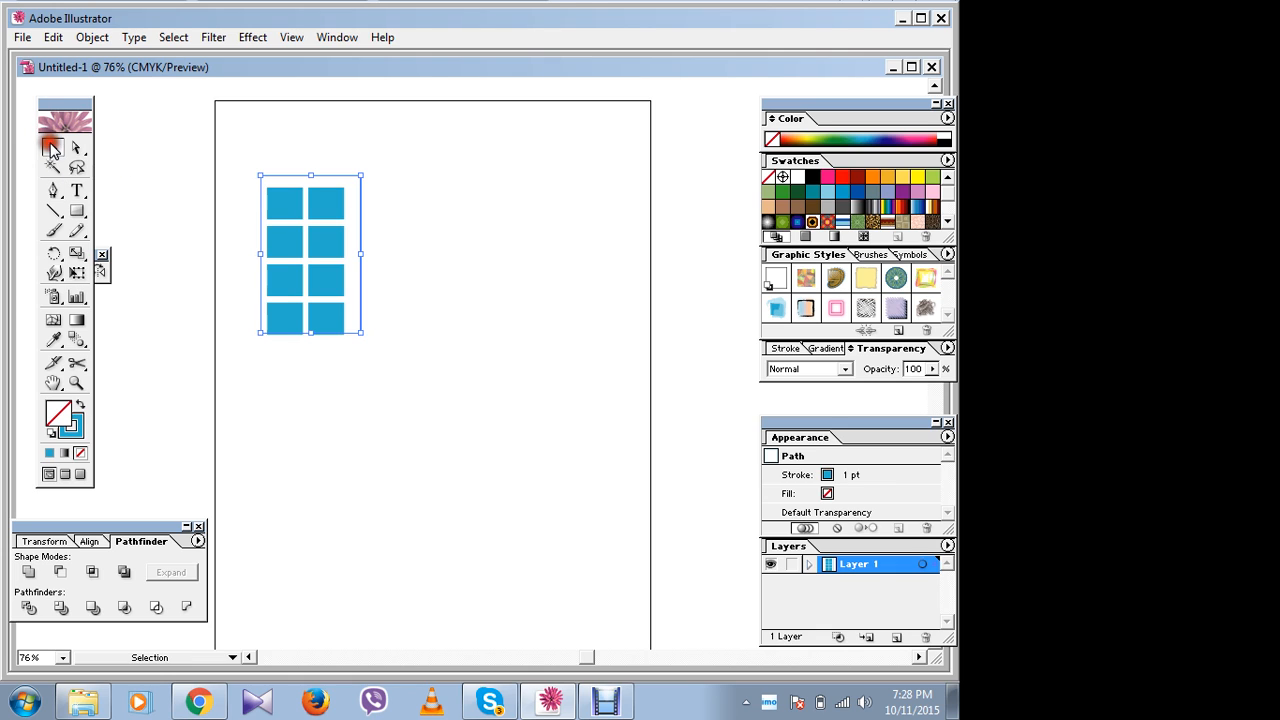
left_click(886, 141)
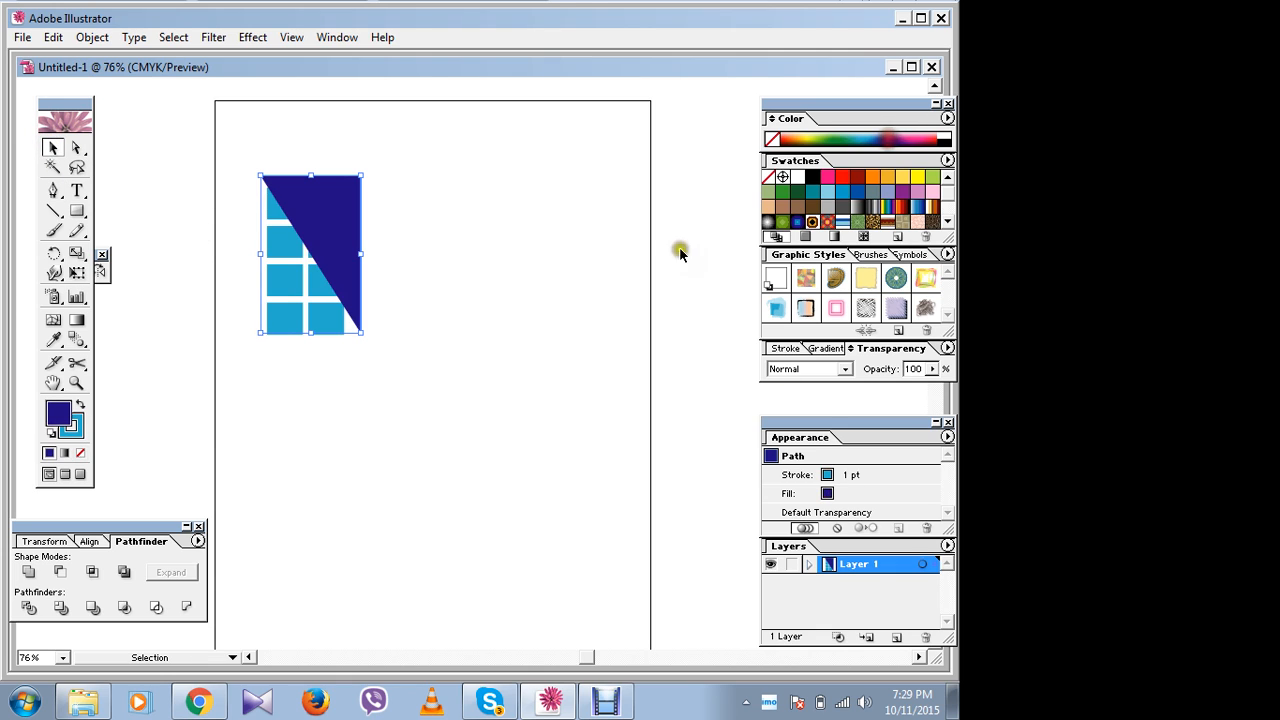
left_click(81, 405)
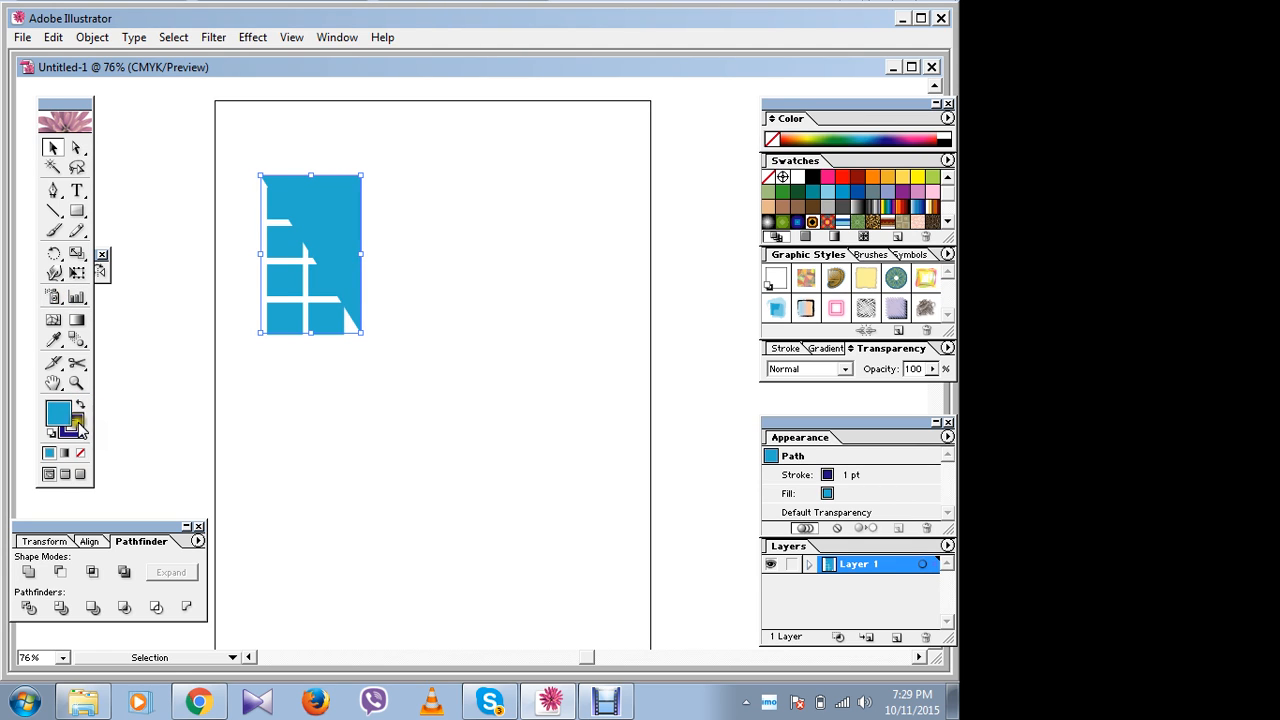
left_click(80, 452)
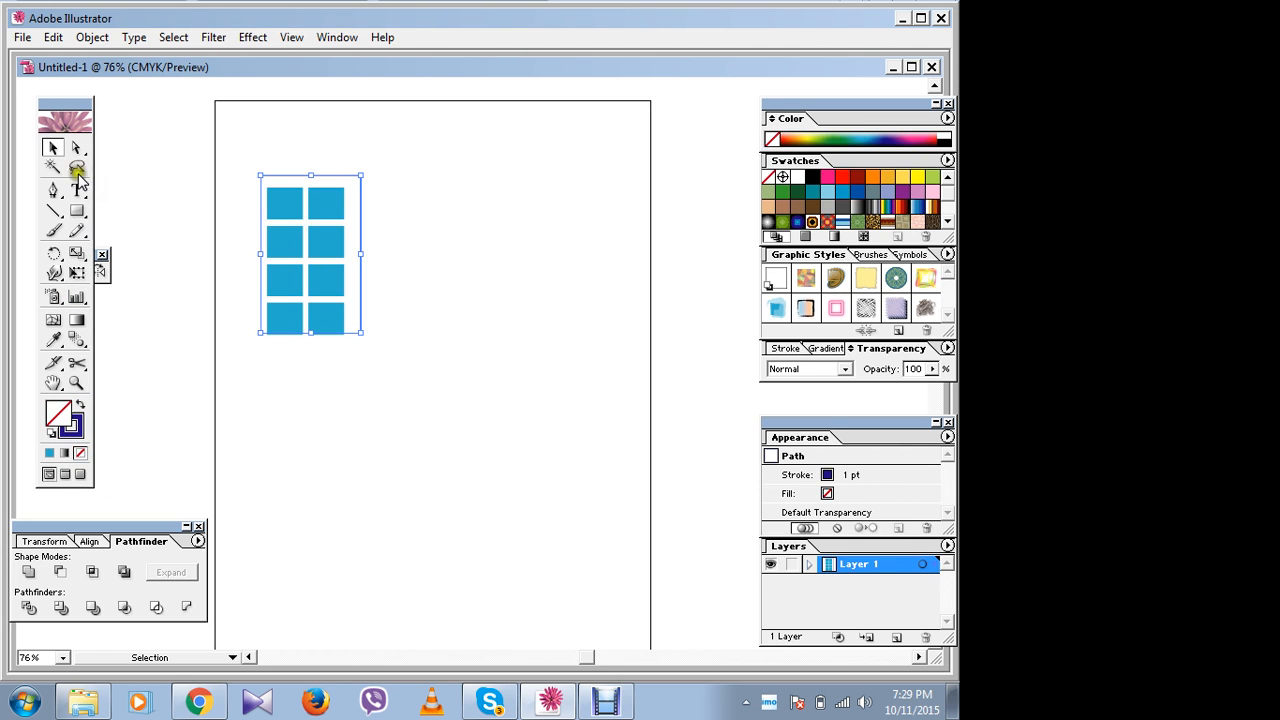
left_click(229, 137)
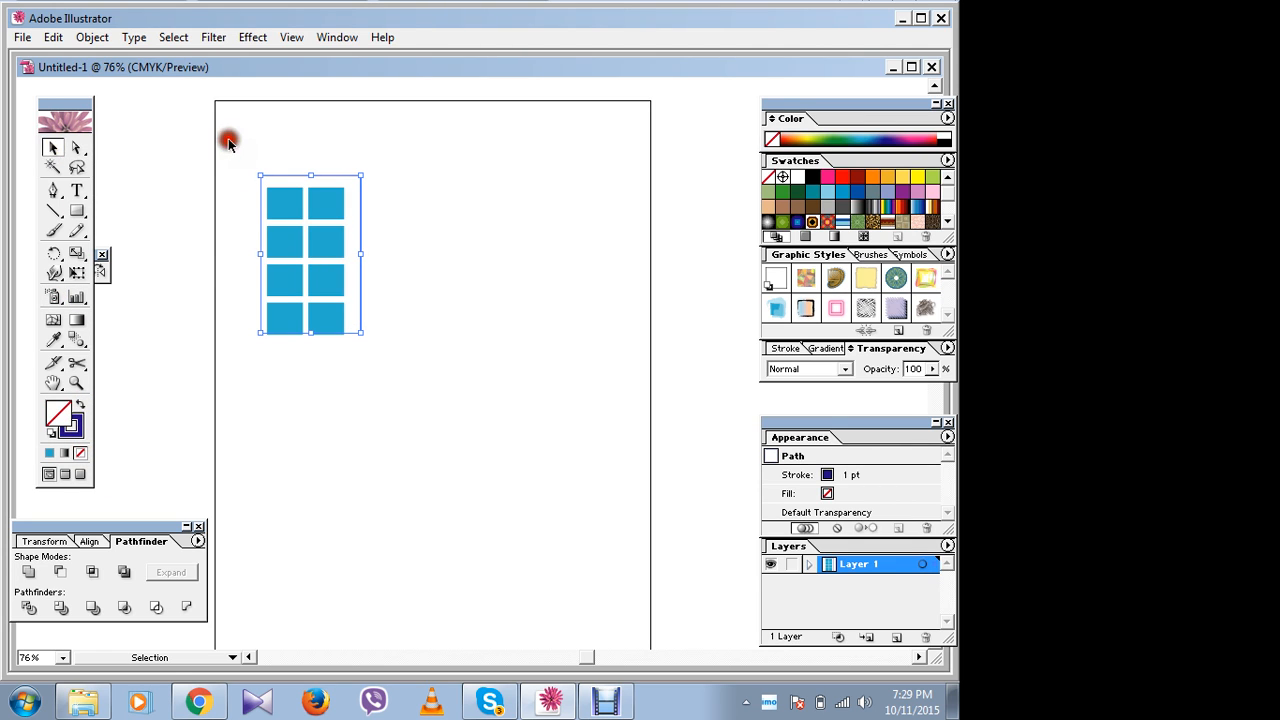
left_click(359, 309)
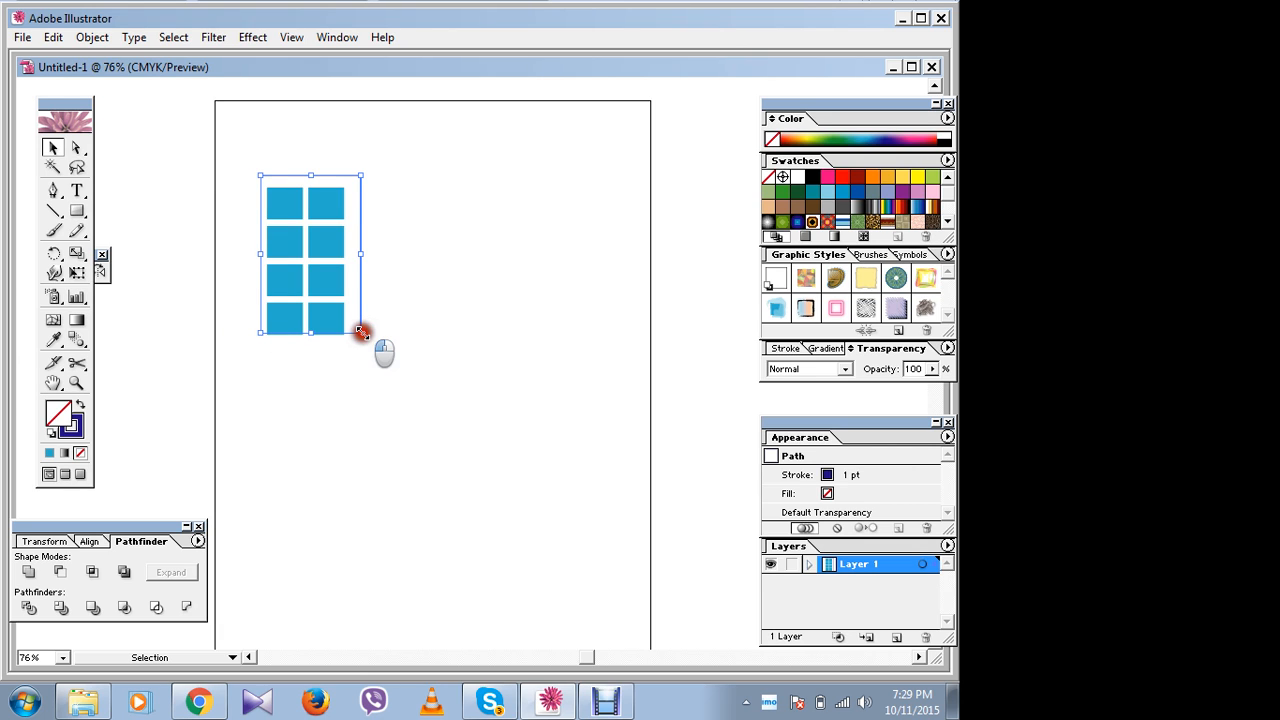
left_click(418, 330)
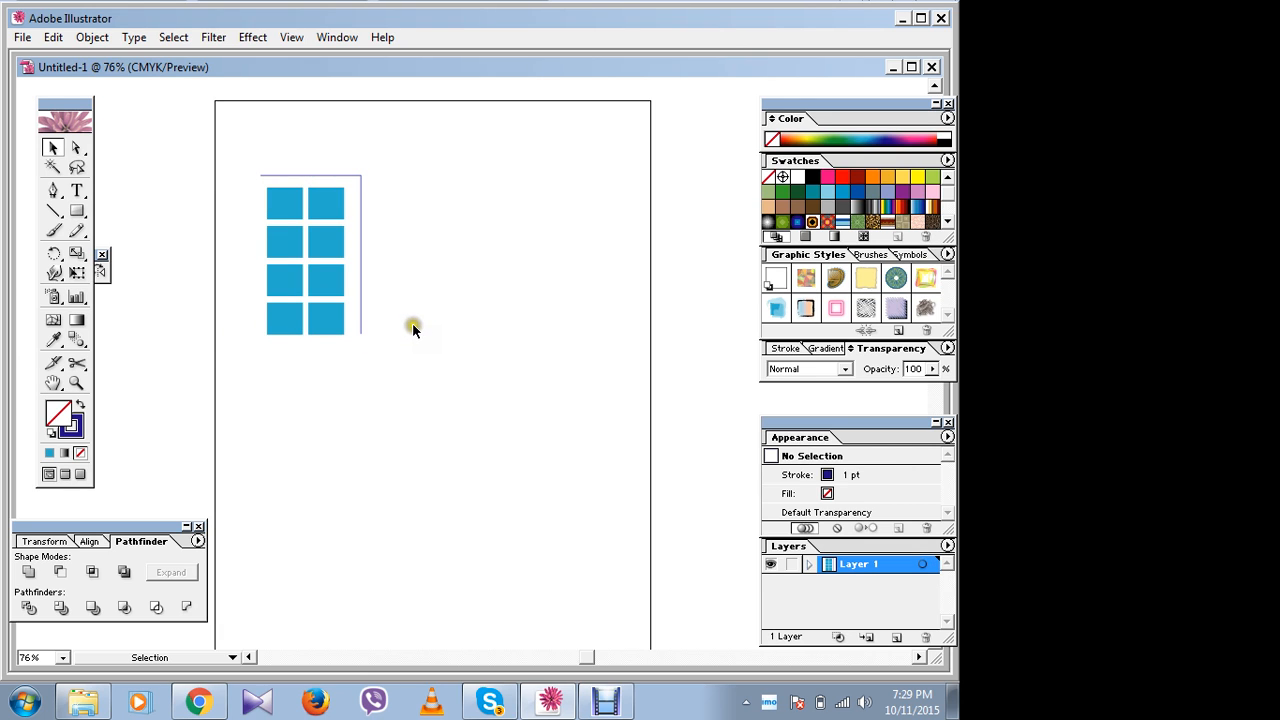
Step: Copy the L-shaped outline to the right as a smaller, lower building outline ending level with the first one
left_click(362, 208)
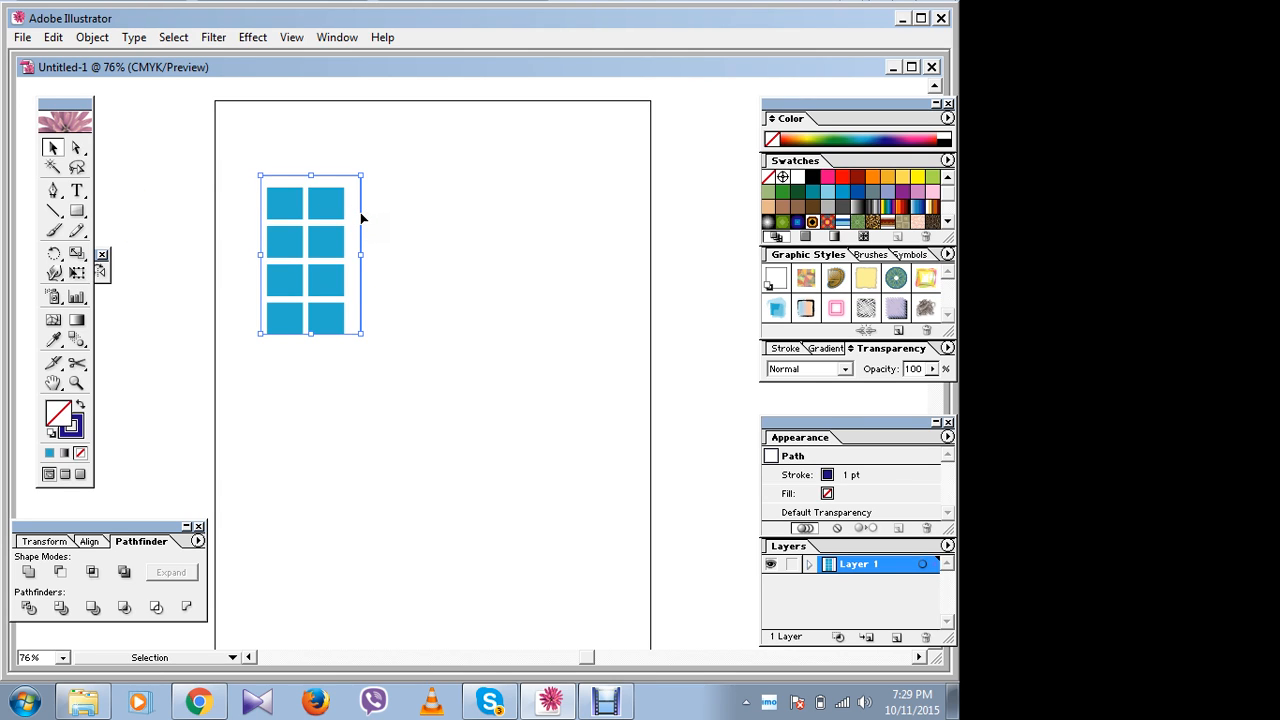
left_click_drag(360, 212, 431, 285)
left_click_drag(397, 361, 393, 332)
left_click(505, 250)
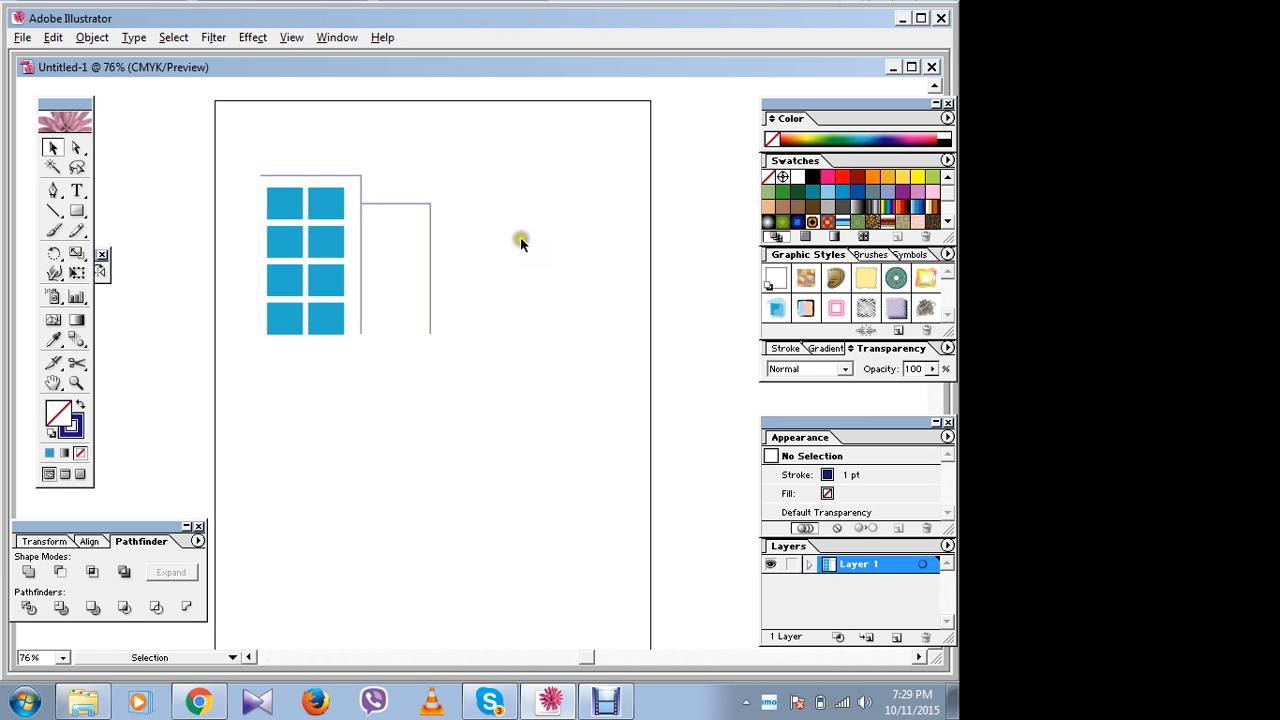
Step: Copy the top three rows of squares into the second building outline, slightly narrower than the originals
left_click_drag(258, 189, 346, 296)
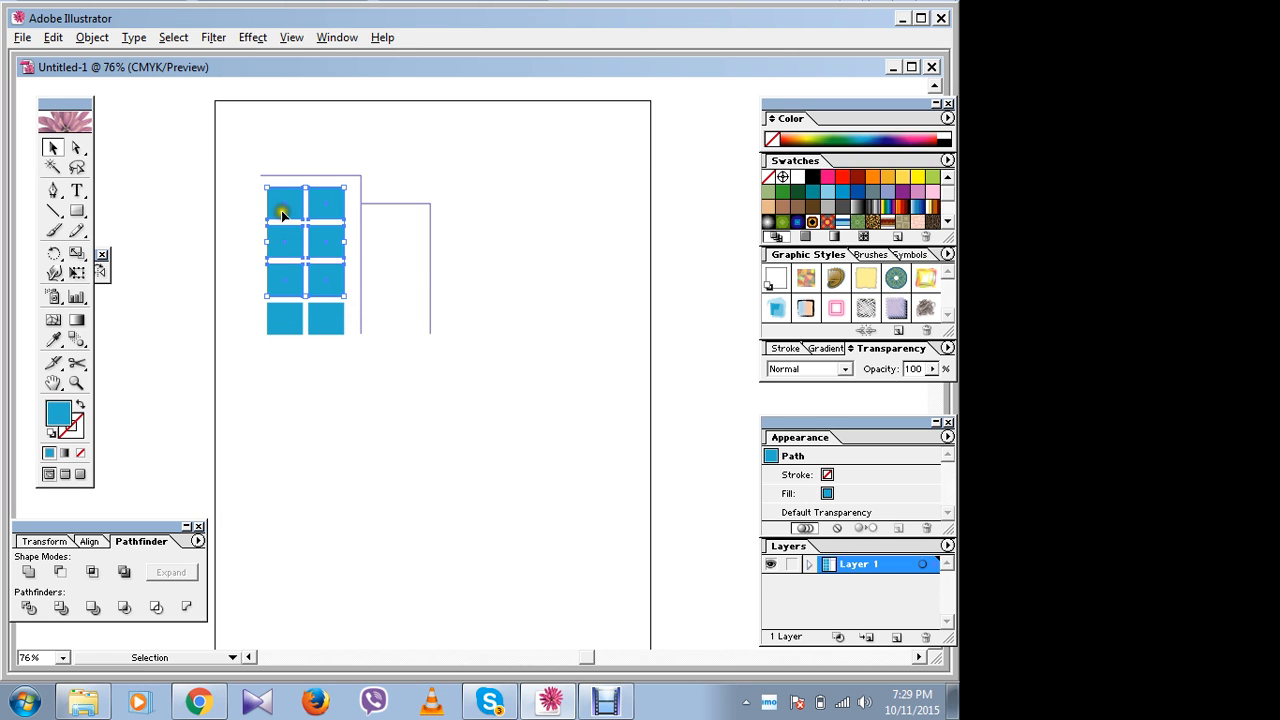
left_click_drag(282, 211, 379, 233)
key("ctrl+z")
left_click_drag(321, 242, 428, 277)
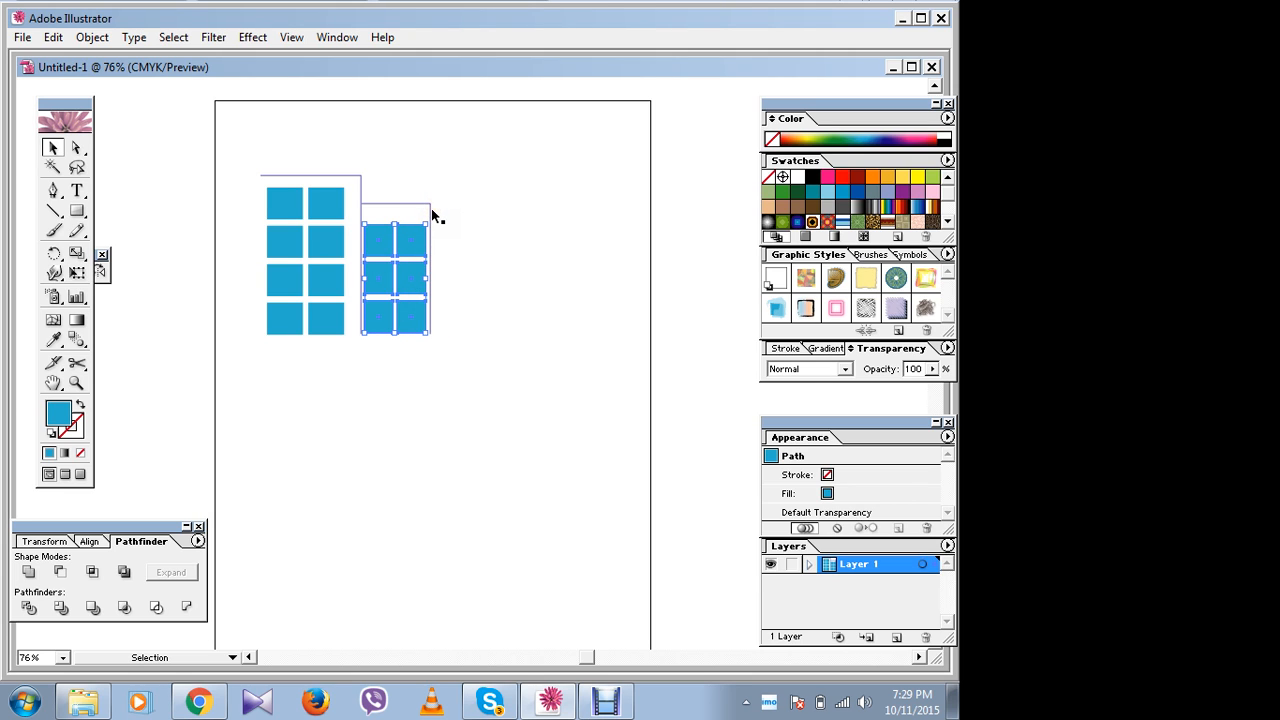
Step: Widen the second building outline slightly to the right, leaving space beside its windows
left_click(431, 209)
left_click_drag(430, 266, 441, 268)
left_click(490, 216)
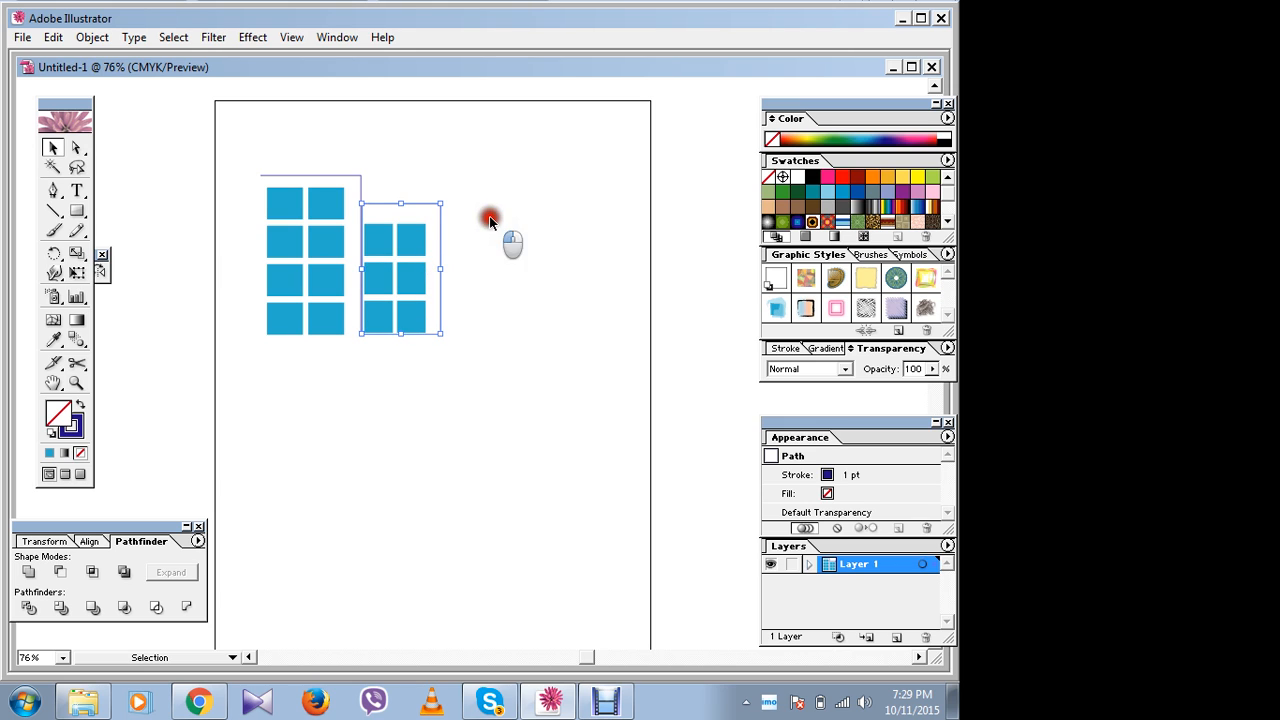
Step: Select the six squares of the second building and nudge them right, away from the first building's outline
left_click(376, 244, "shift")
left_click(411, 245, "shift")
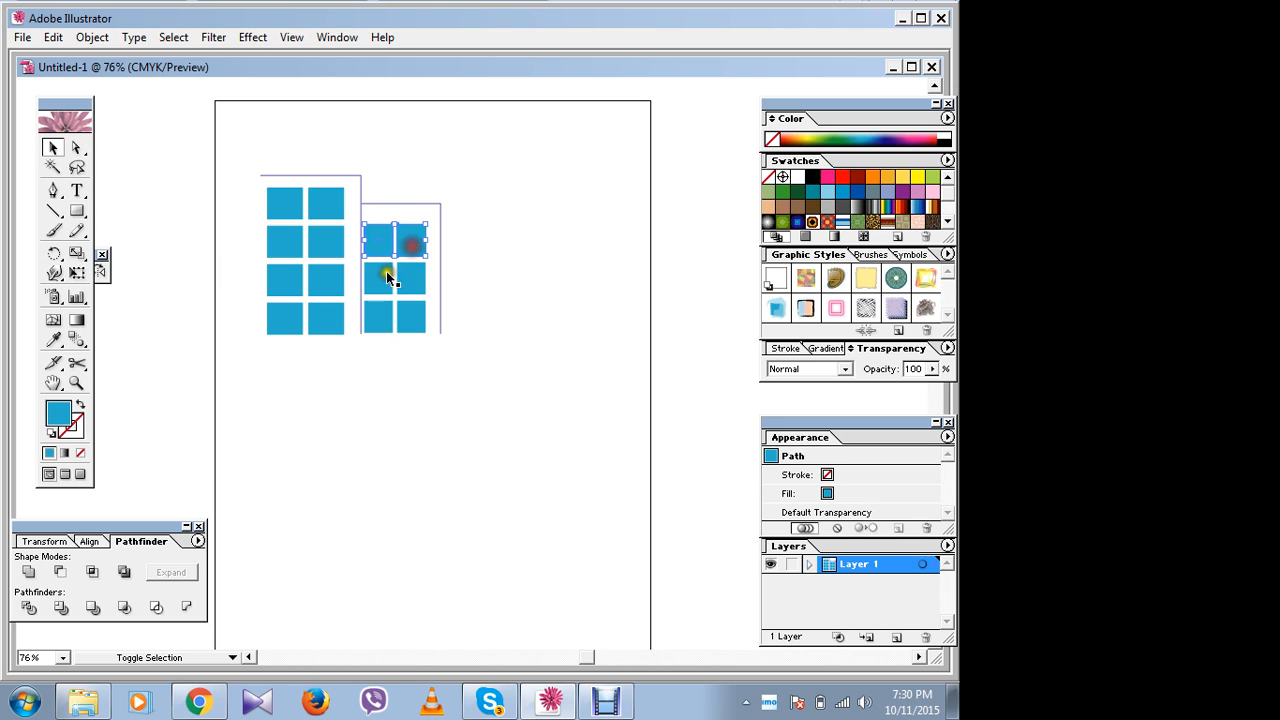
left_click(388, 278, "shift")
left_click(408, 278, "shift")
left_click(412, 318, "shift")
left_click(377, 327, "shift")
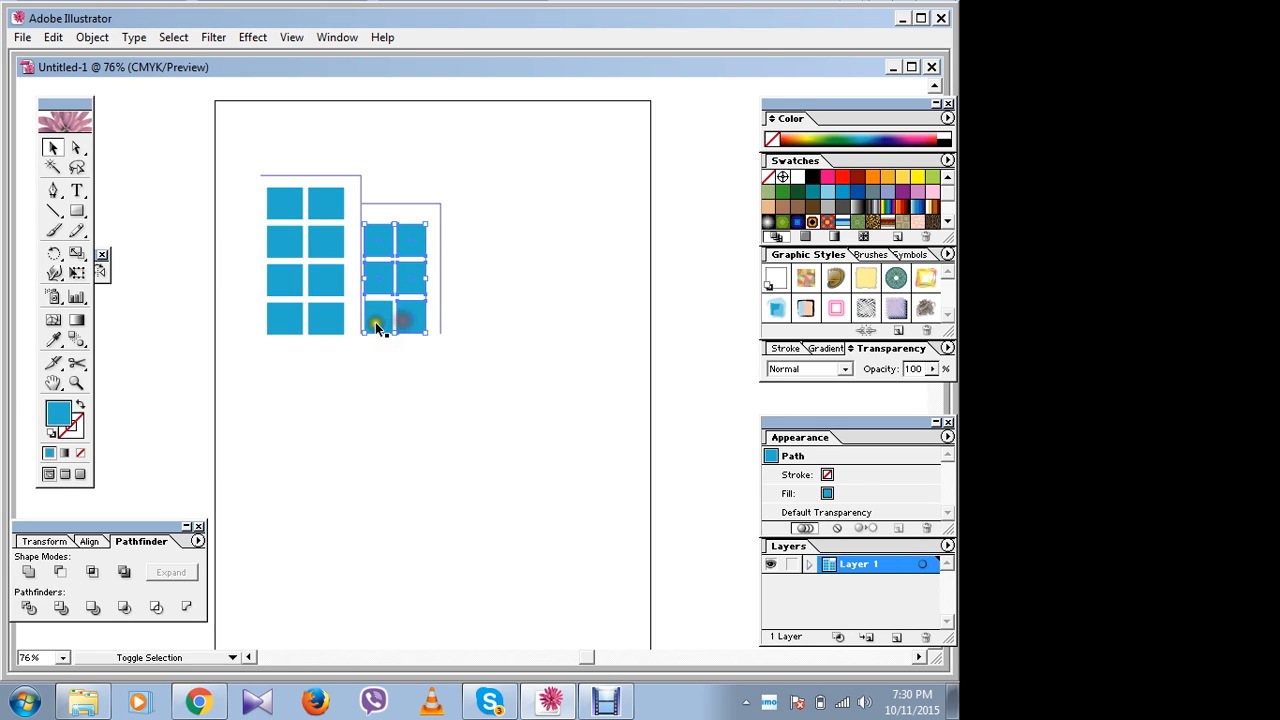
key("Right")
key("Right")
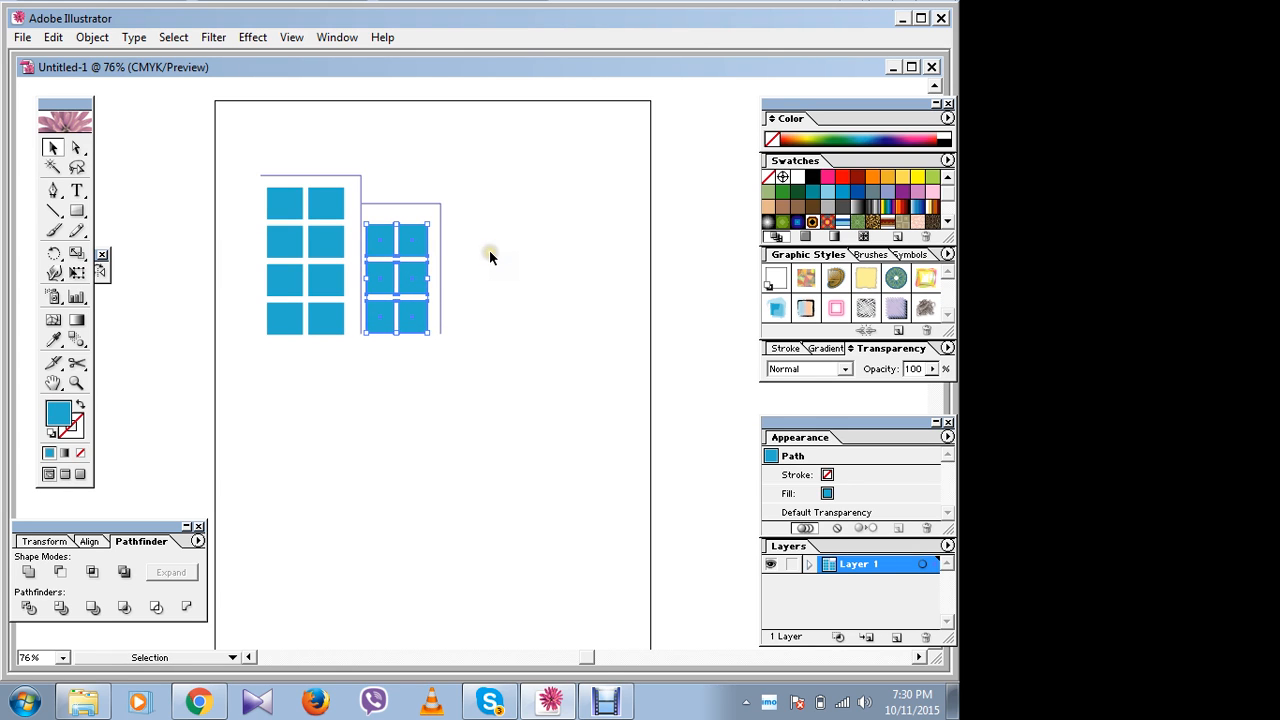
key("Right")
key("Right")
key("Right")
left_click(478, 182)
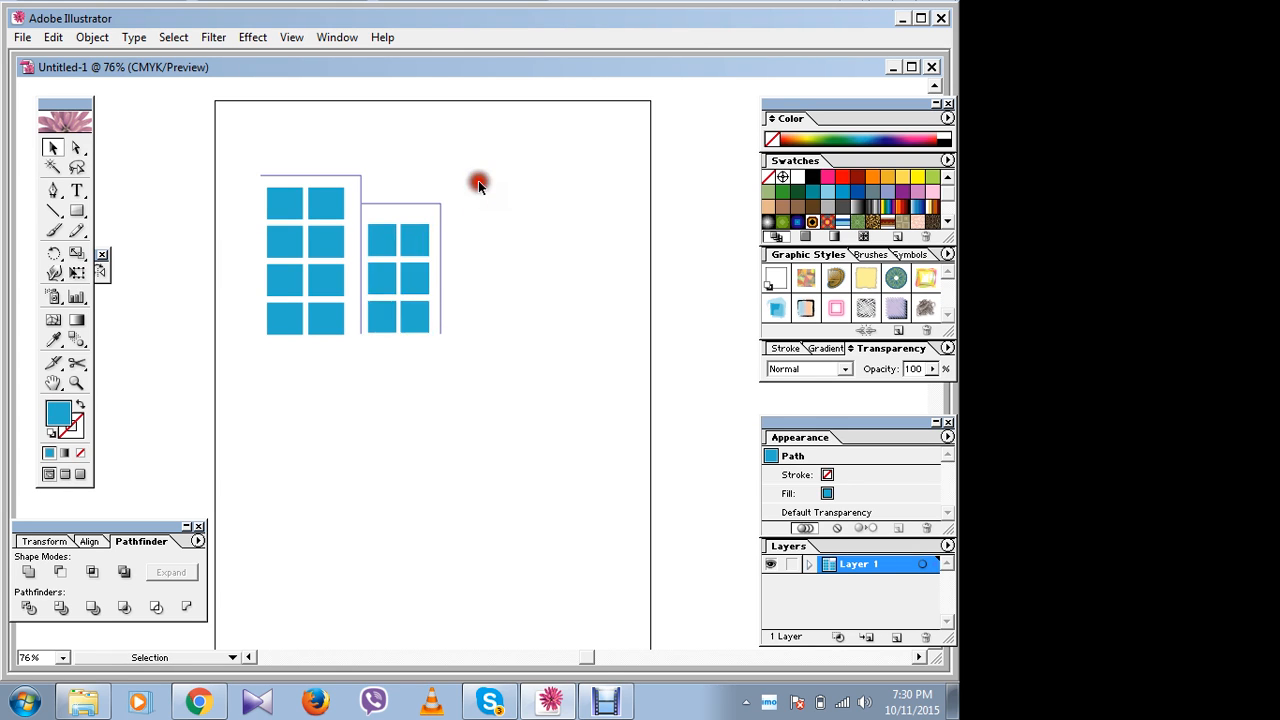
Step: Lower the top edge of the second building outline slightly toward its windows
left_click(390, 204)
left_click_drag(401, 204, 402, 211)
left_click(417, 163)
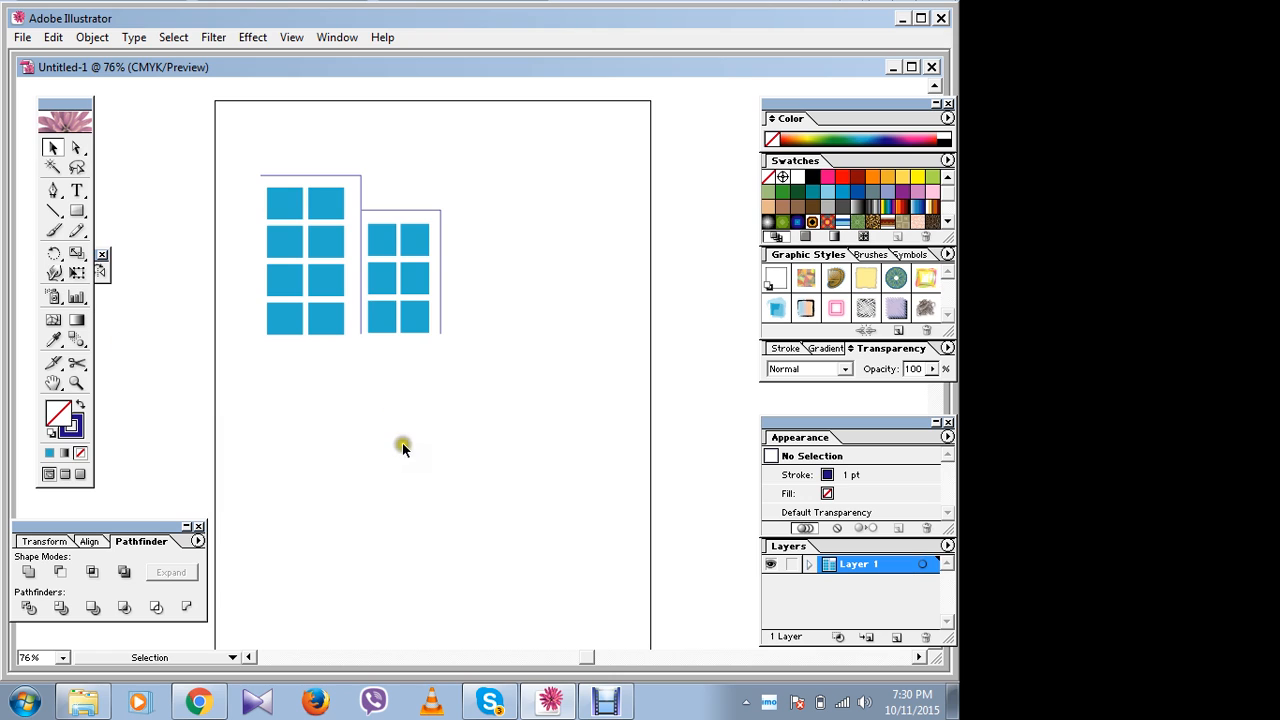
Step: Draw an upward-bulging arc beneath both buildings with the Pen tool, removing the end point's outgoing handle
left_click_drag(393, 444, 400, 390)
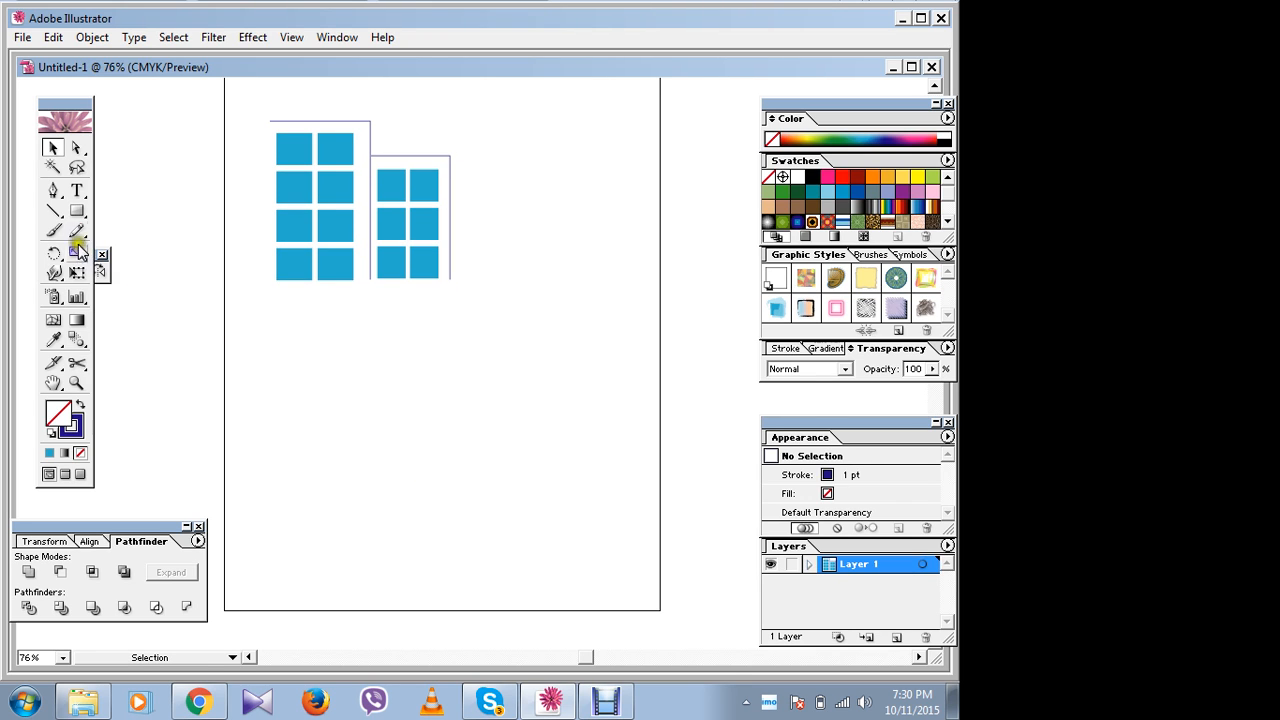
left_click(55, 189)
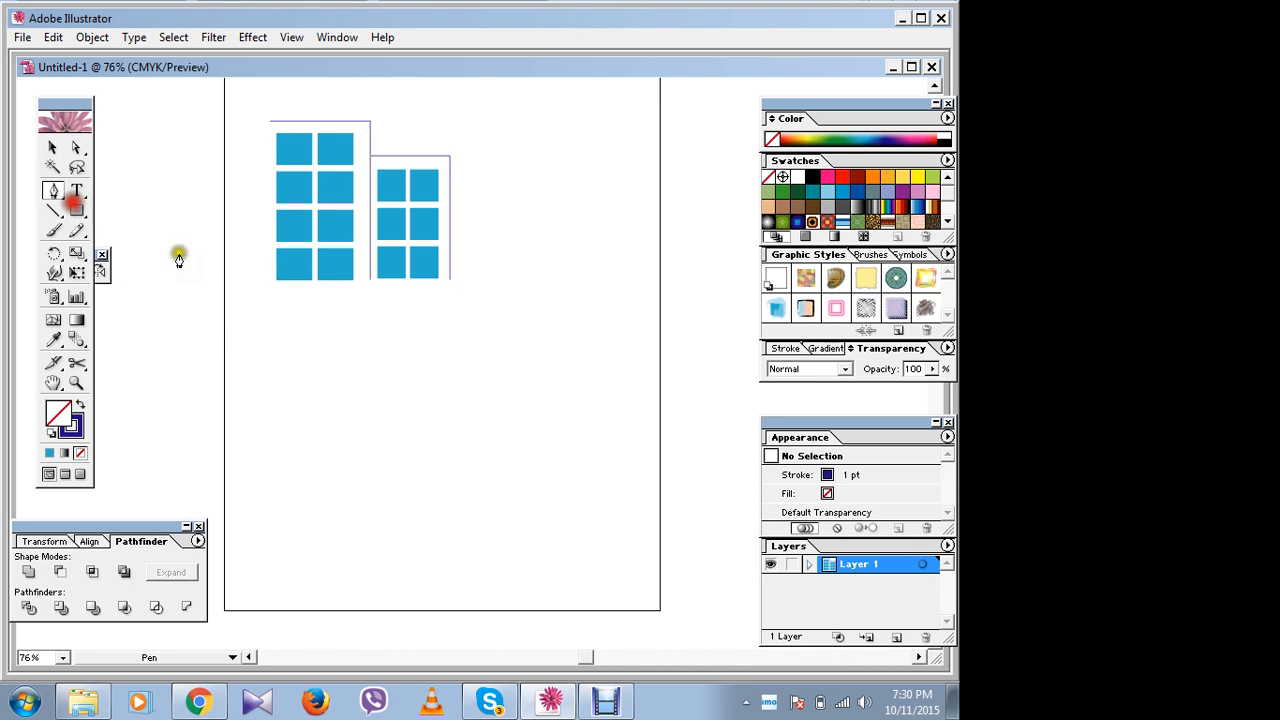
left_click(242, 331)
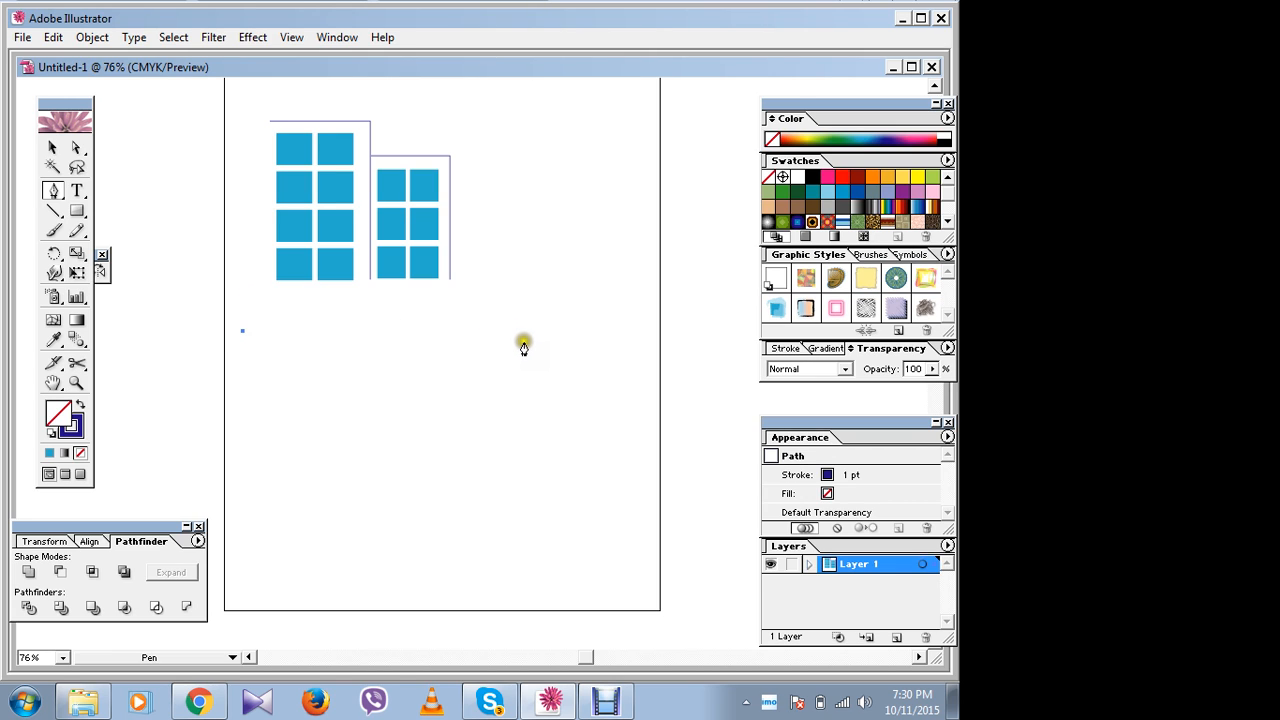
left_click_drag(515, 333, 681, 450)
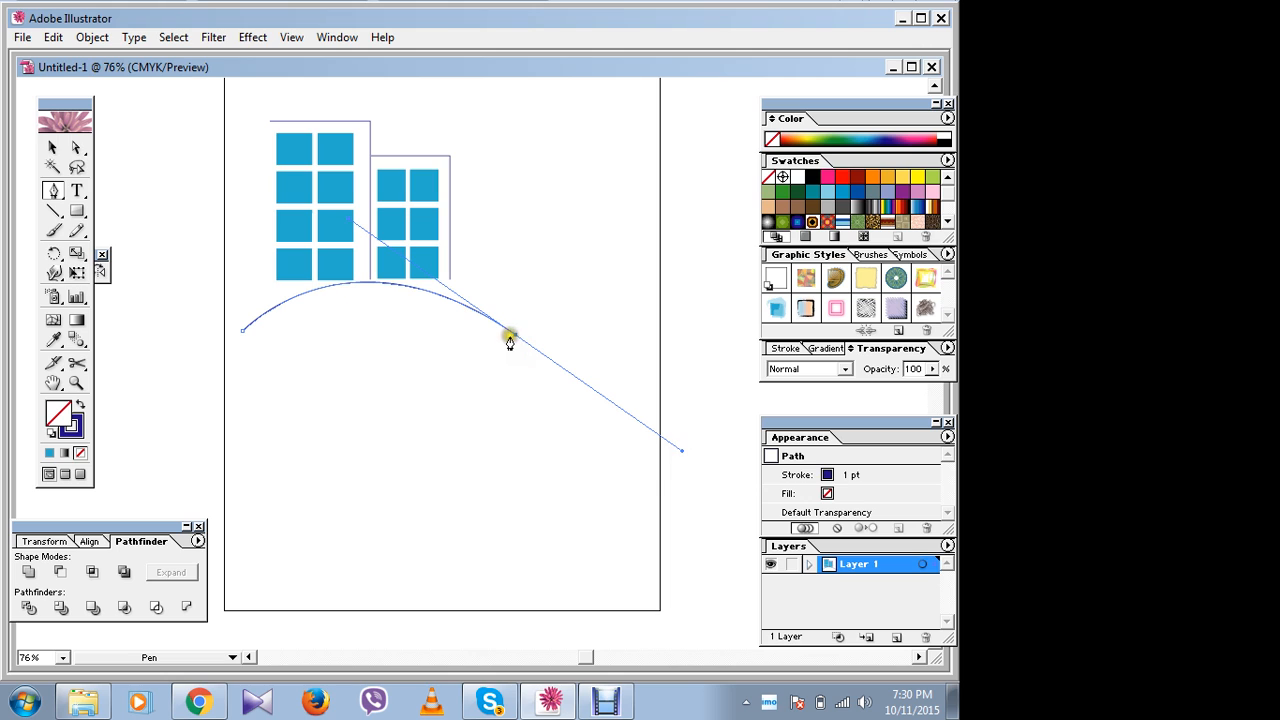
left_click(515, 334)
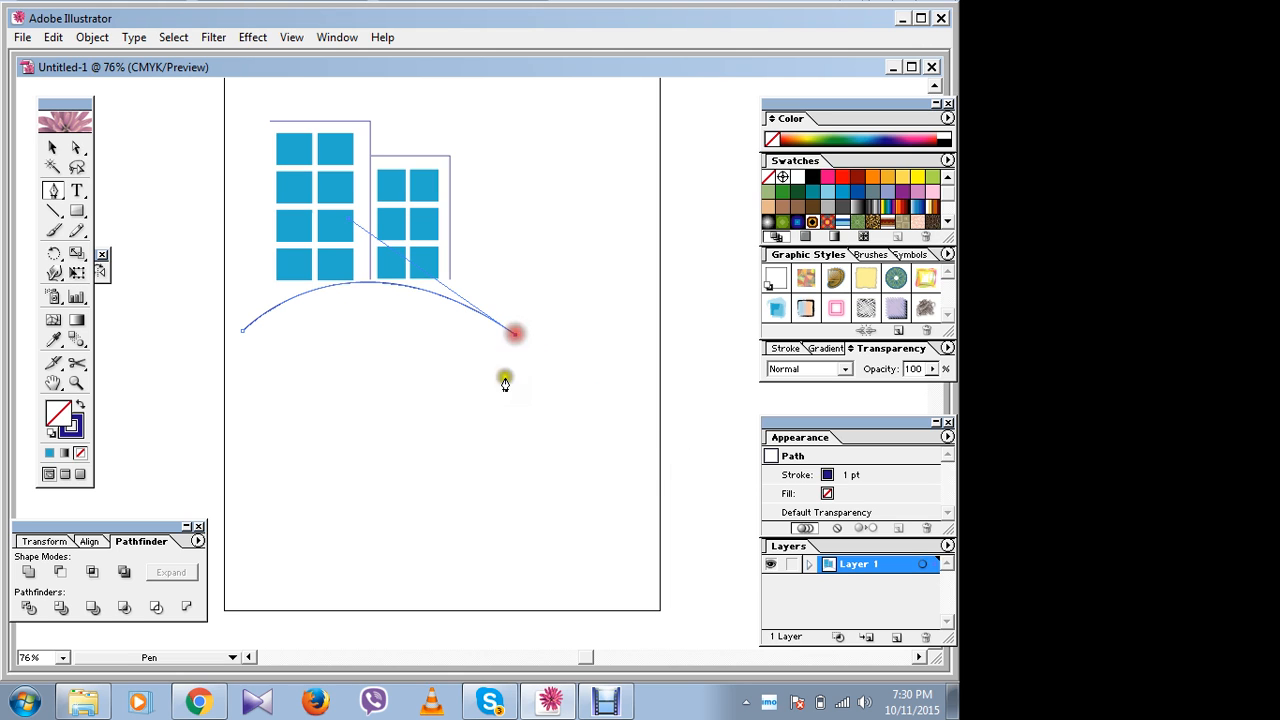
left_click(603, 703)
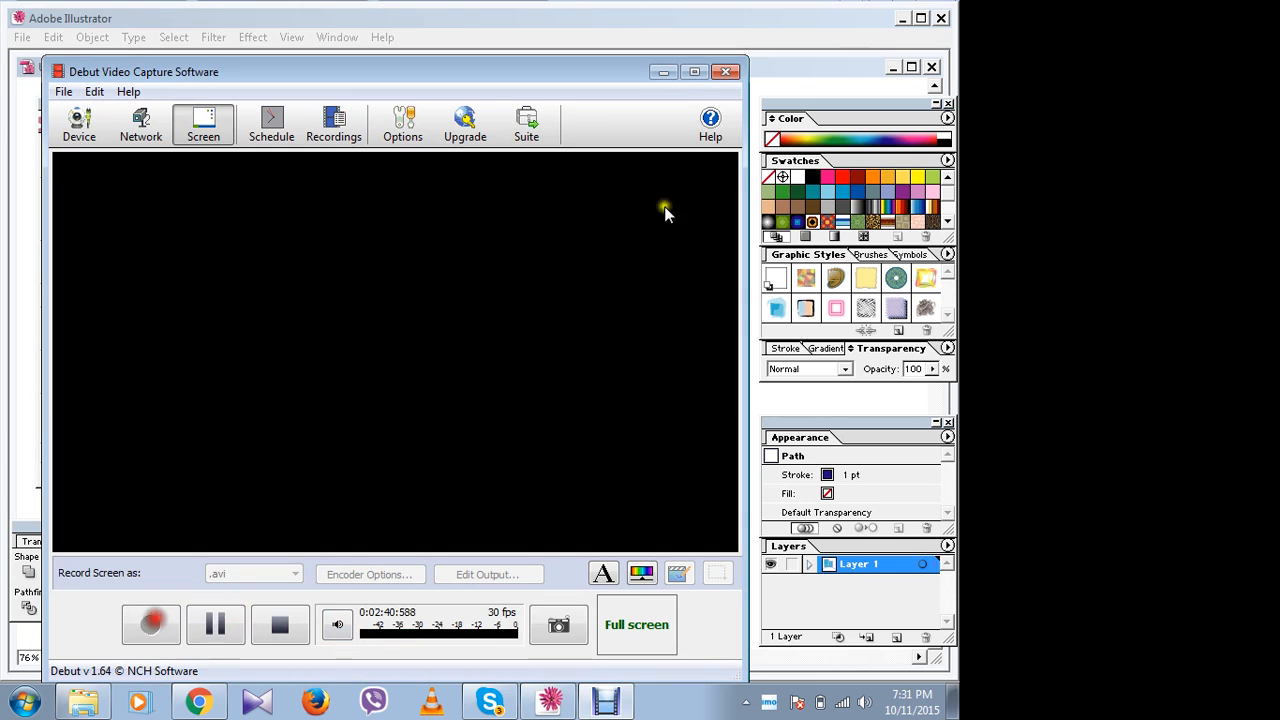
left_click(663, 72)
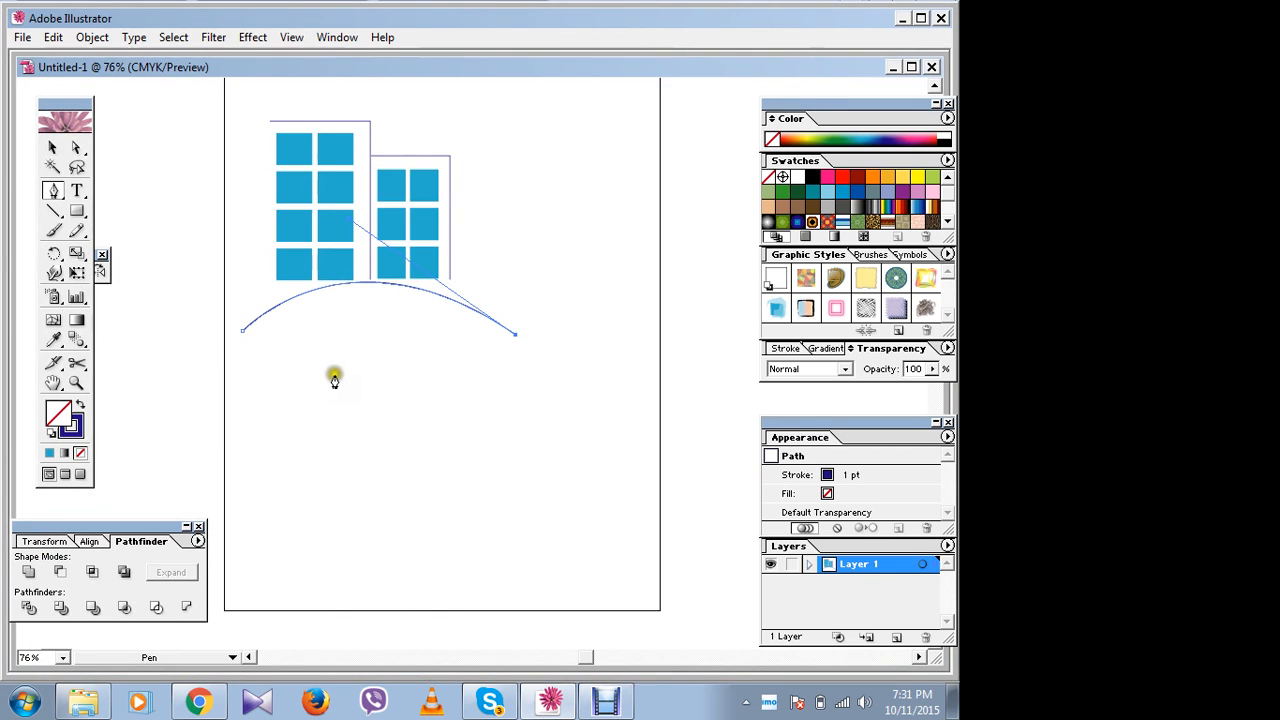
left_click(48, 147)
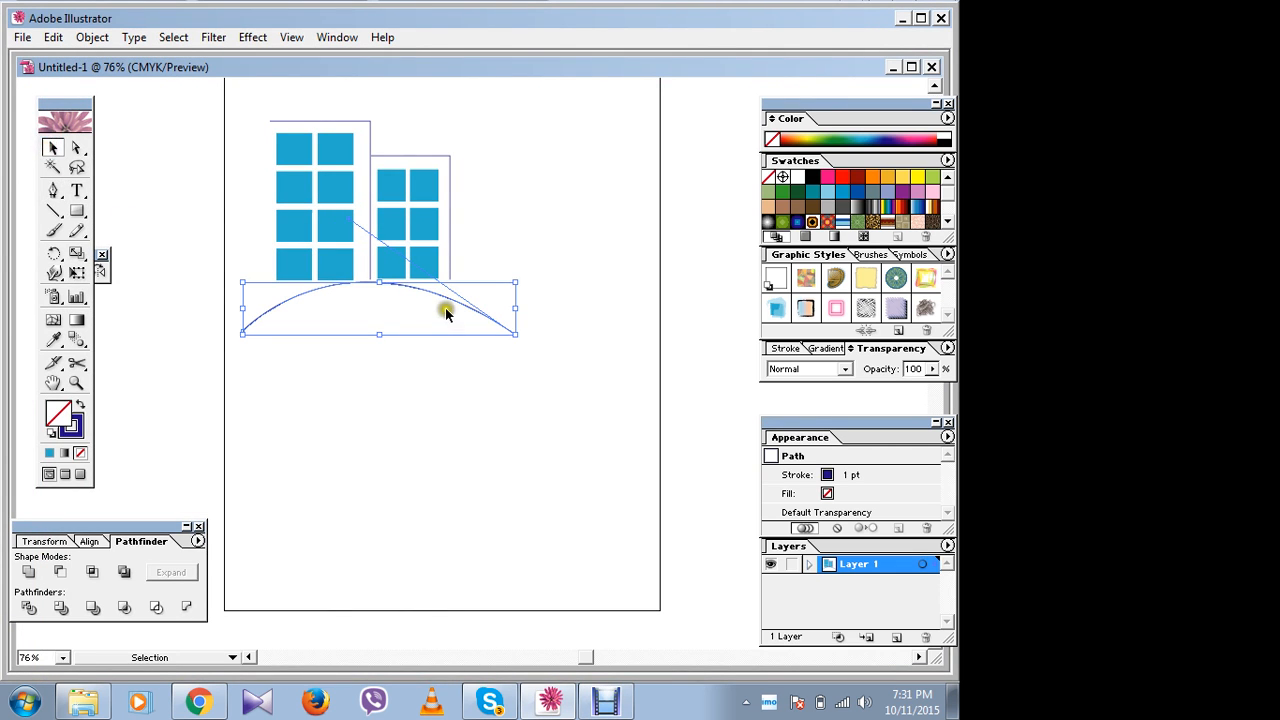
Step: Delete the arc beneath the two buildings and turn on the rulers
key("Delete")
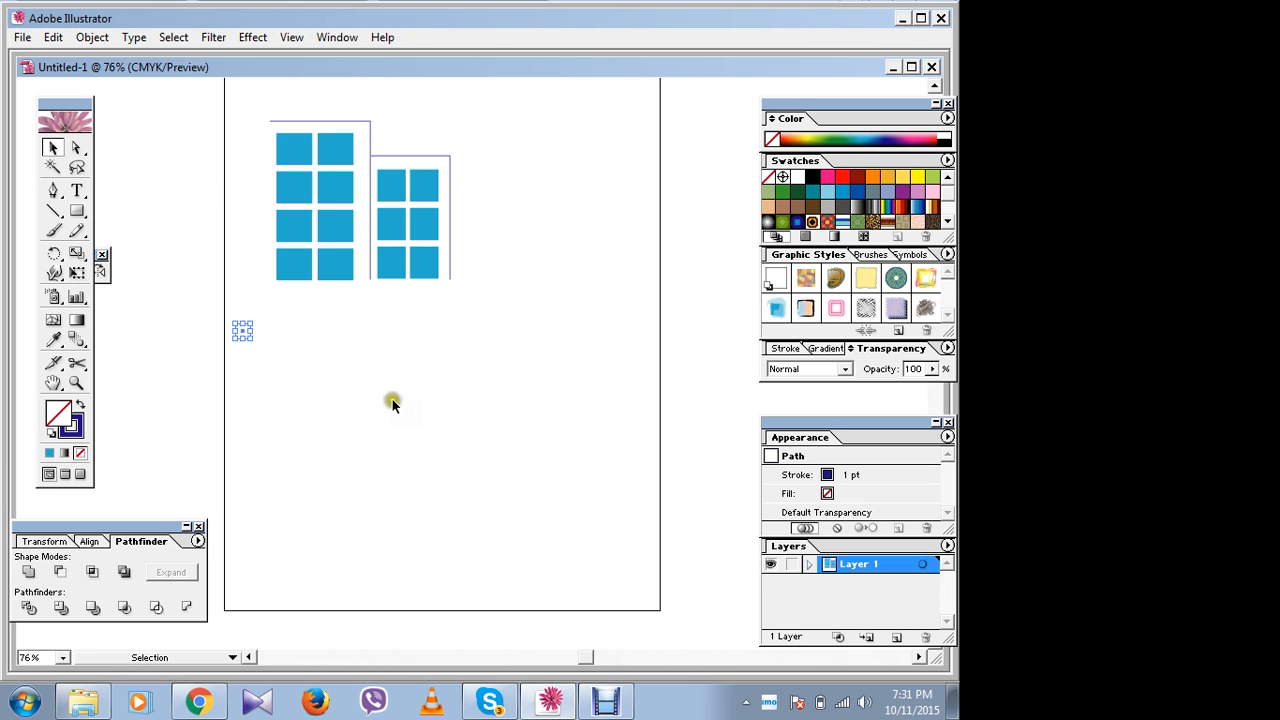
left_click(339, 389)
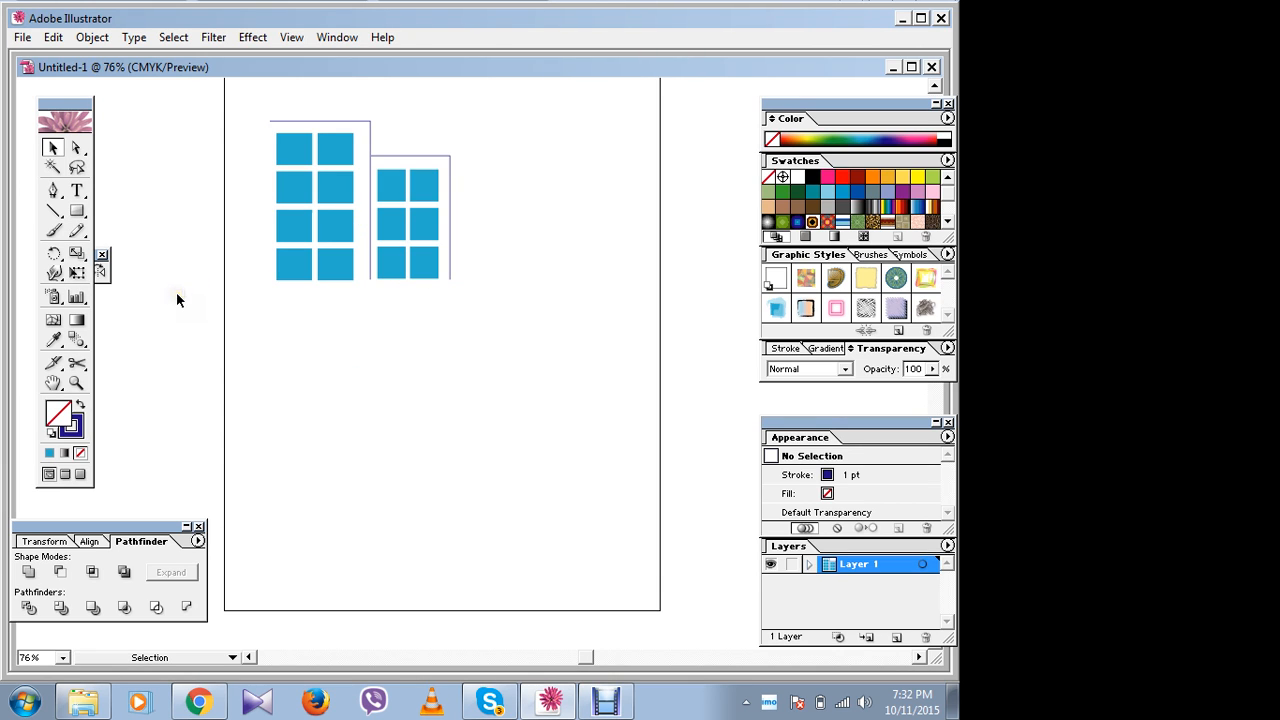
left_click_drag(256, 104, 470, 318)
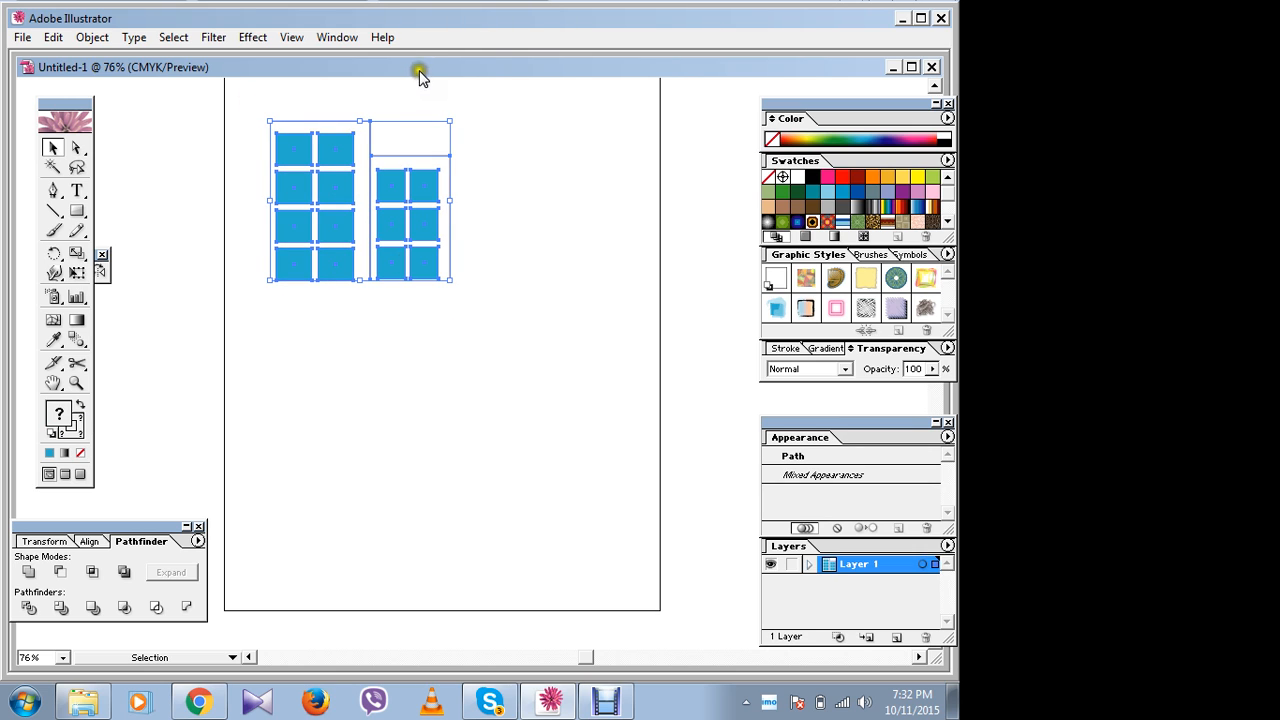
key("ctrl+t")
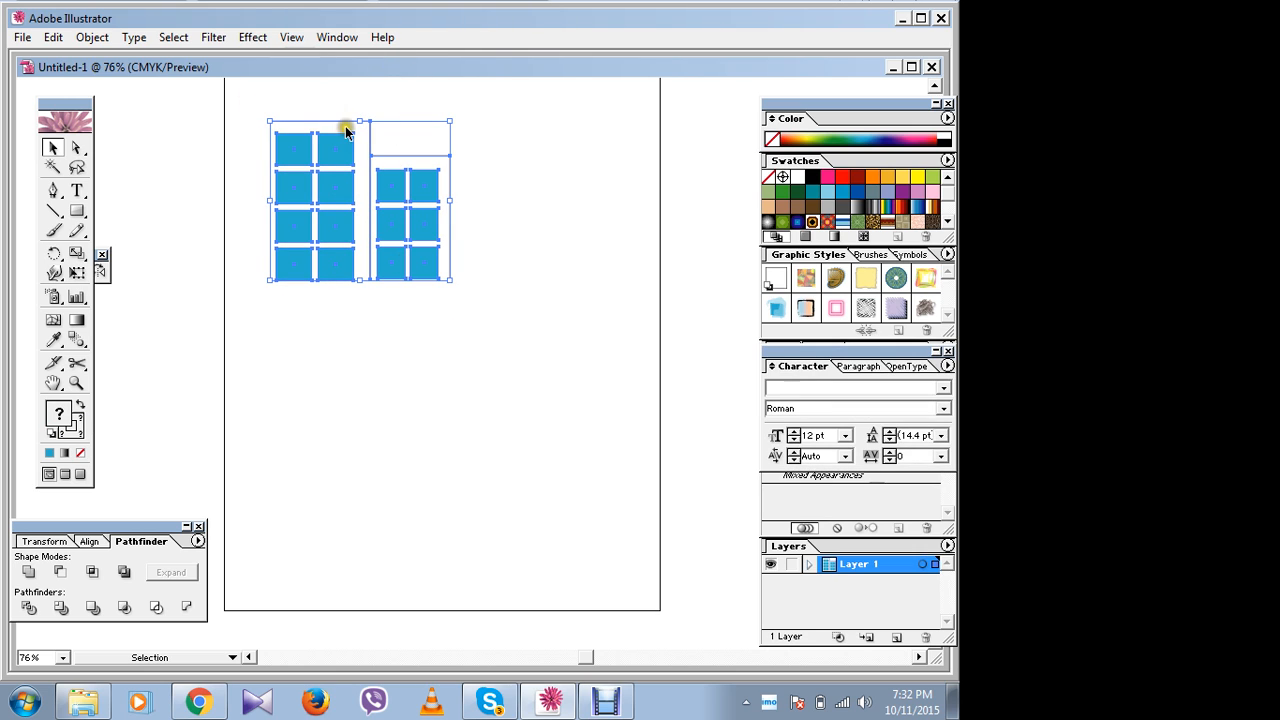
left_click(518, 224)
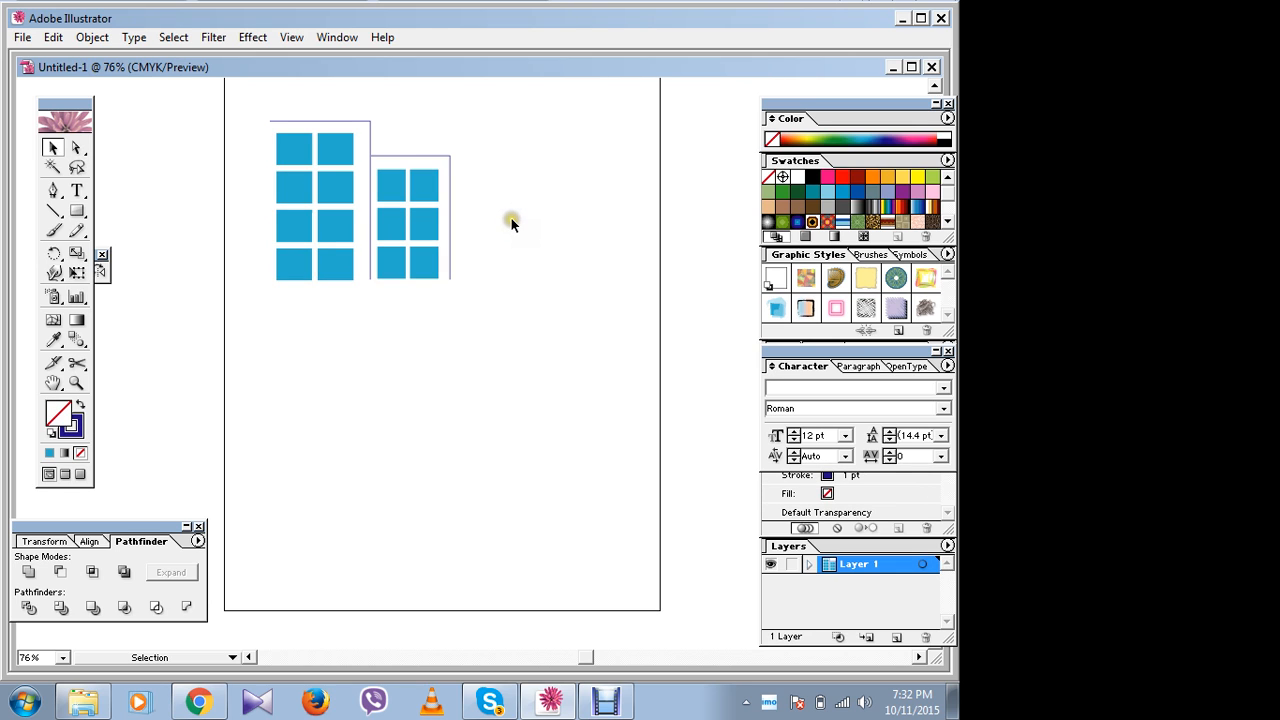
key("ctrl+r")
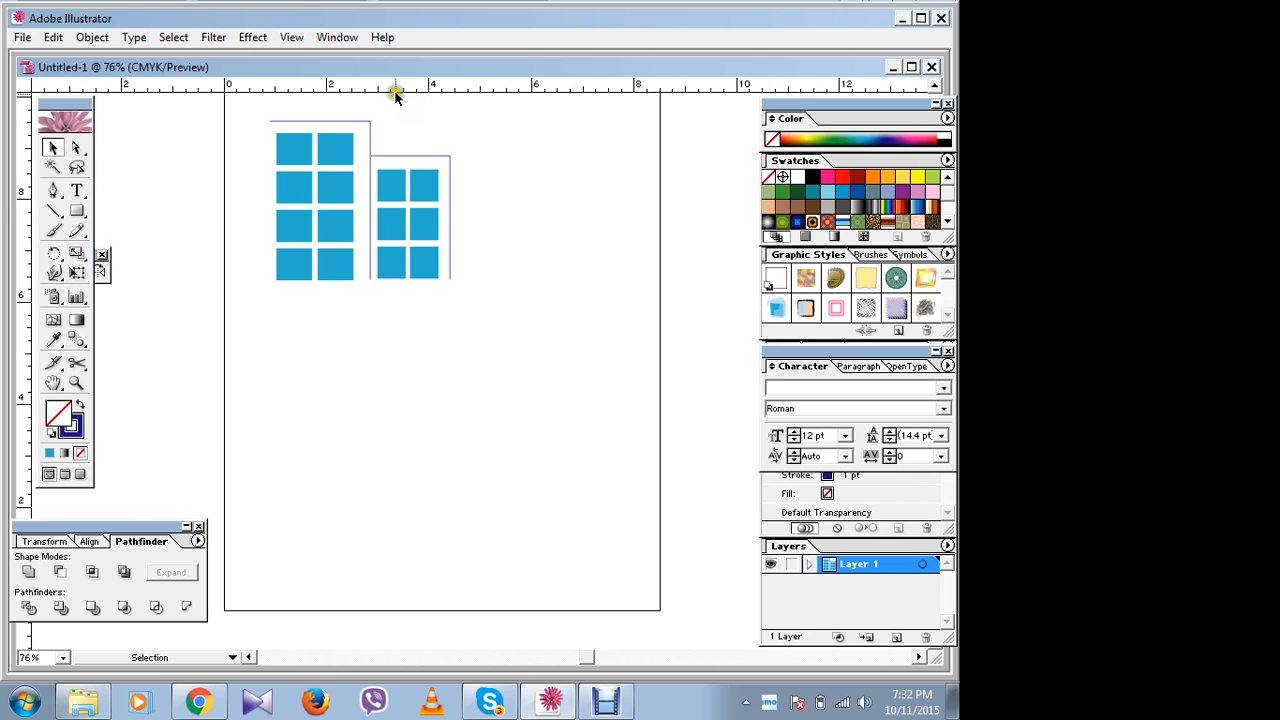
Step: Place a horizontal guide below the buildings and vertical guides at the first windows' outer edge and the second outline's outer edge
left_click_drag(394, 91, 415, 337)
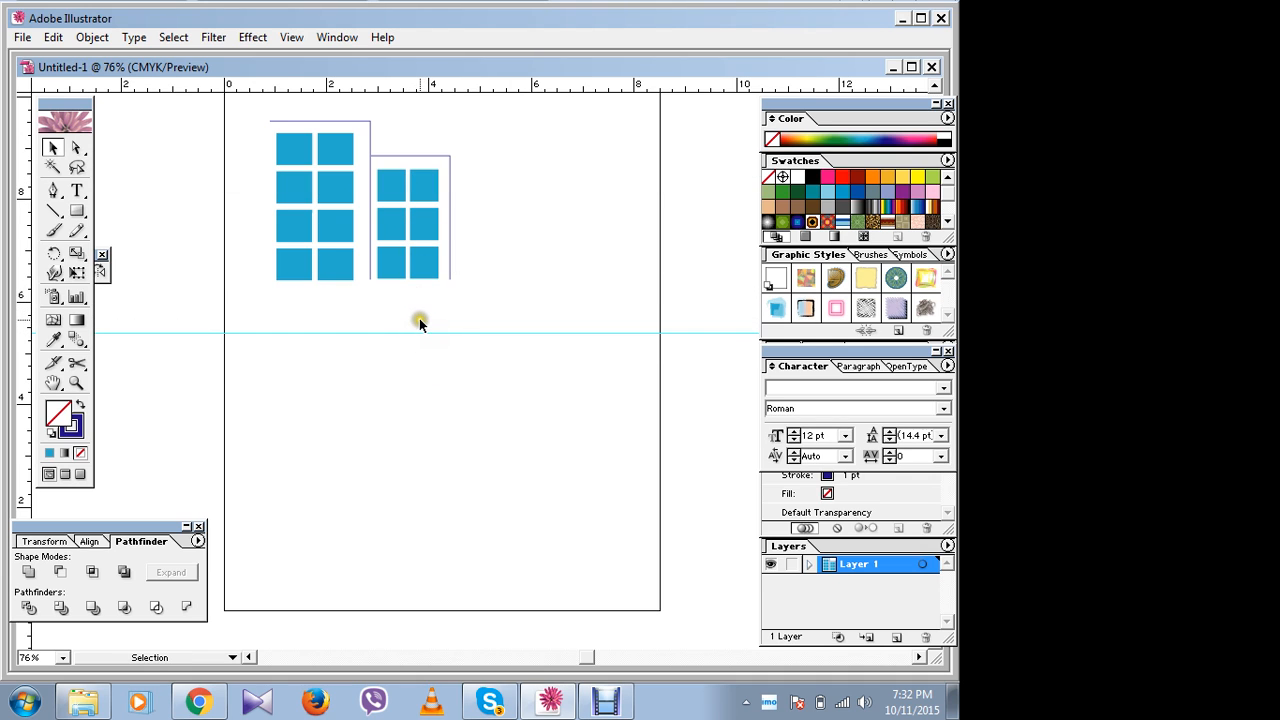
left_click(53, 190)
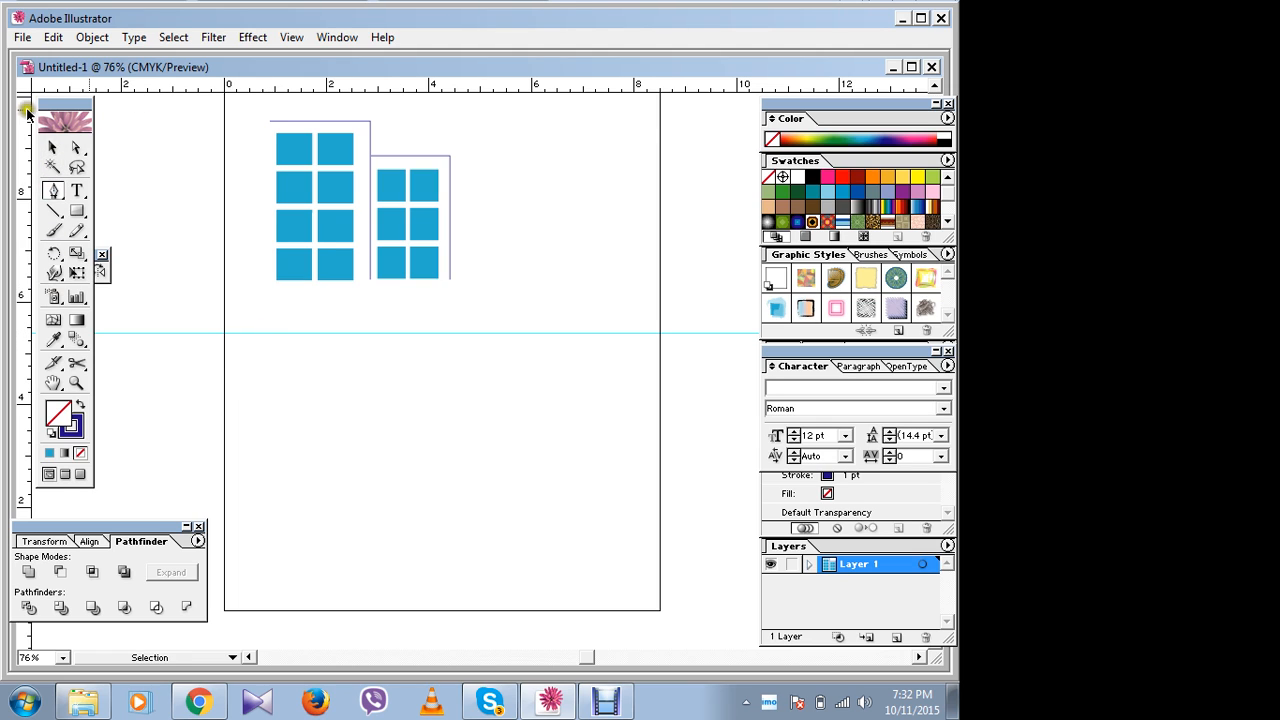
left_click(53, 147)
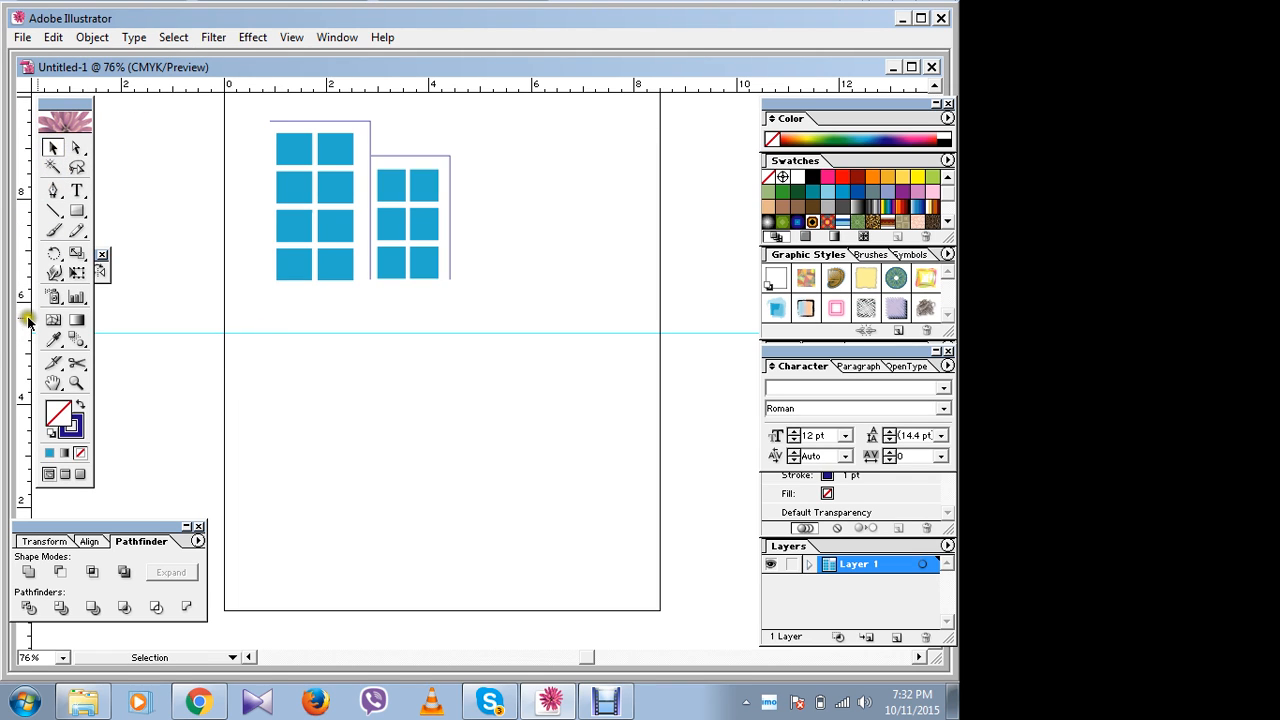
left_click_drag(28, 320, 277, 362)
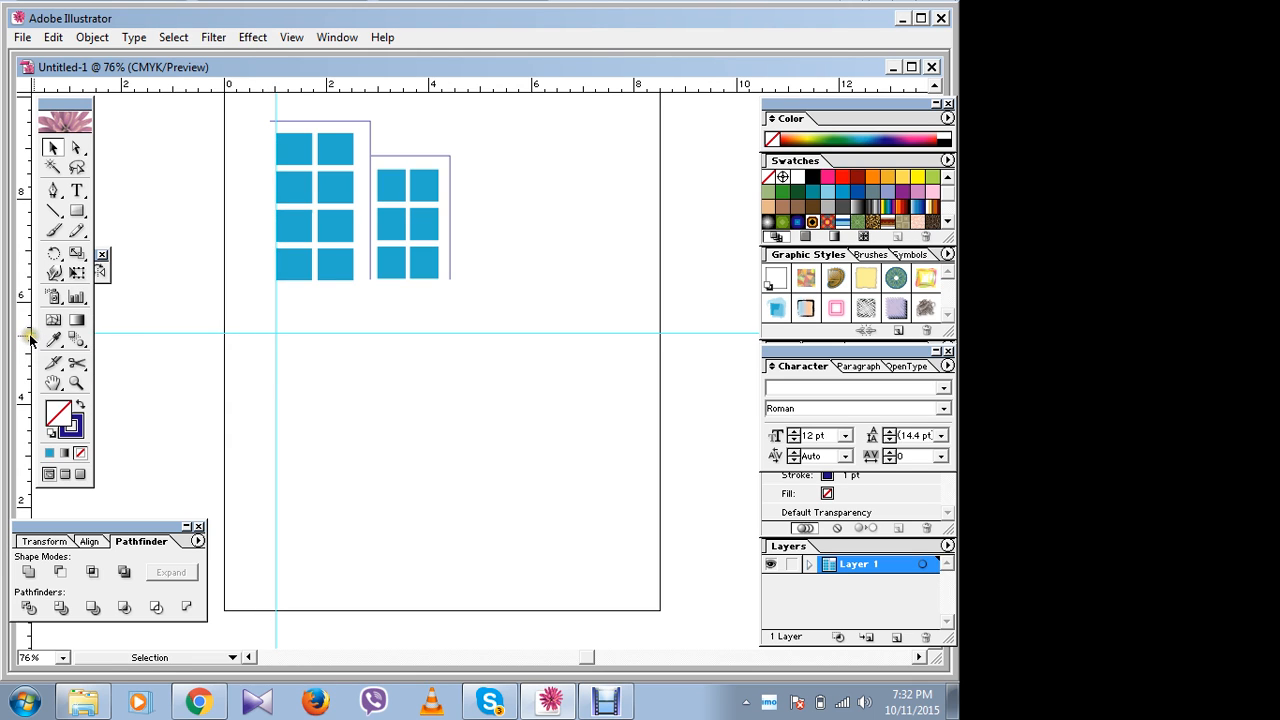
left_click_drag(30, 340, 451, 361)
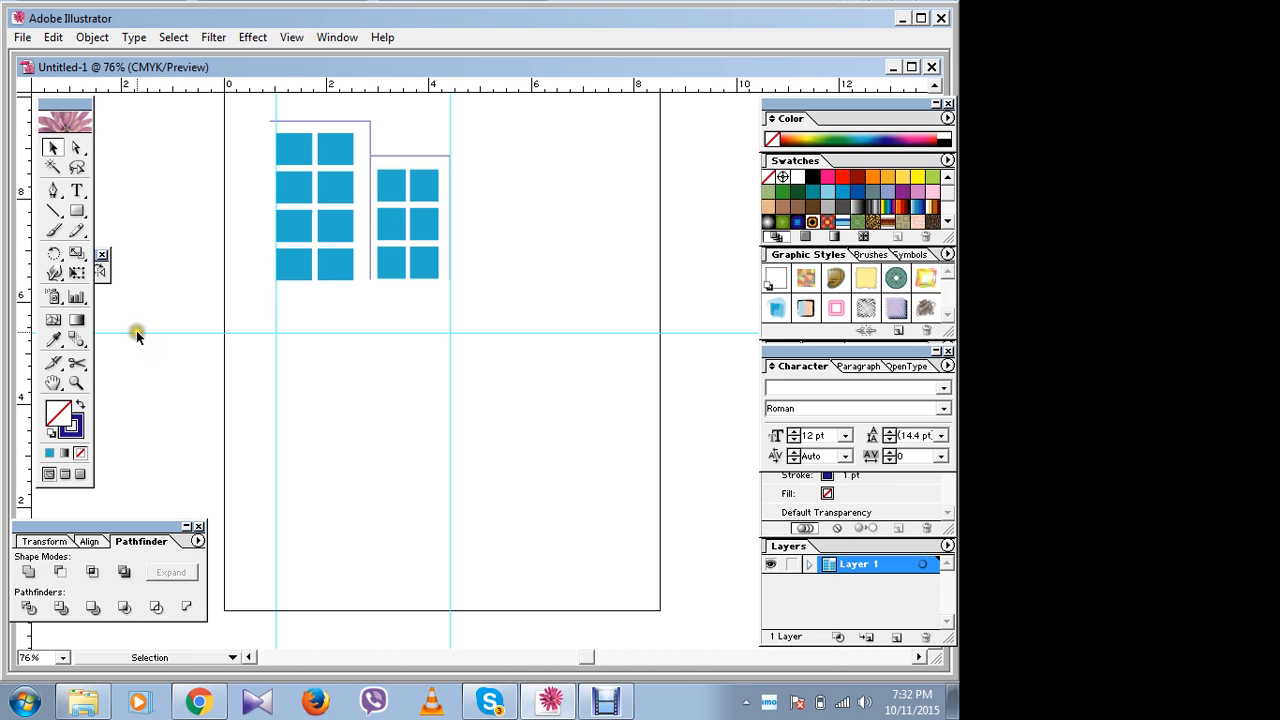
Step: Try to draw an upward-bulging arc between the two guide intersections with the Pen tool
left_click(53, 190)
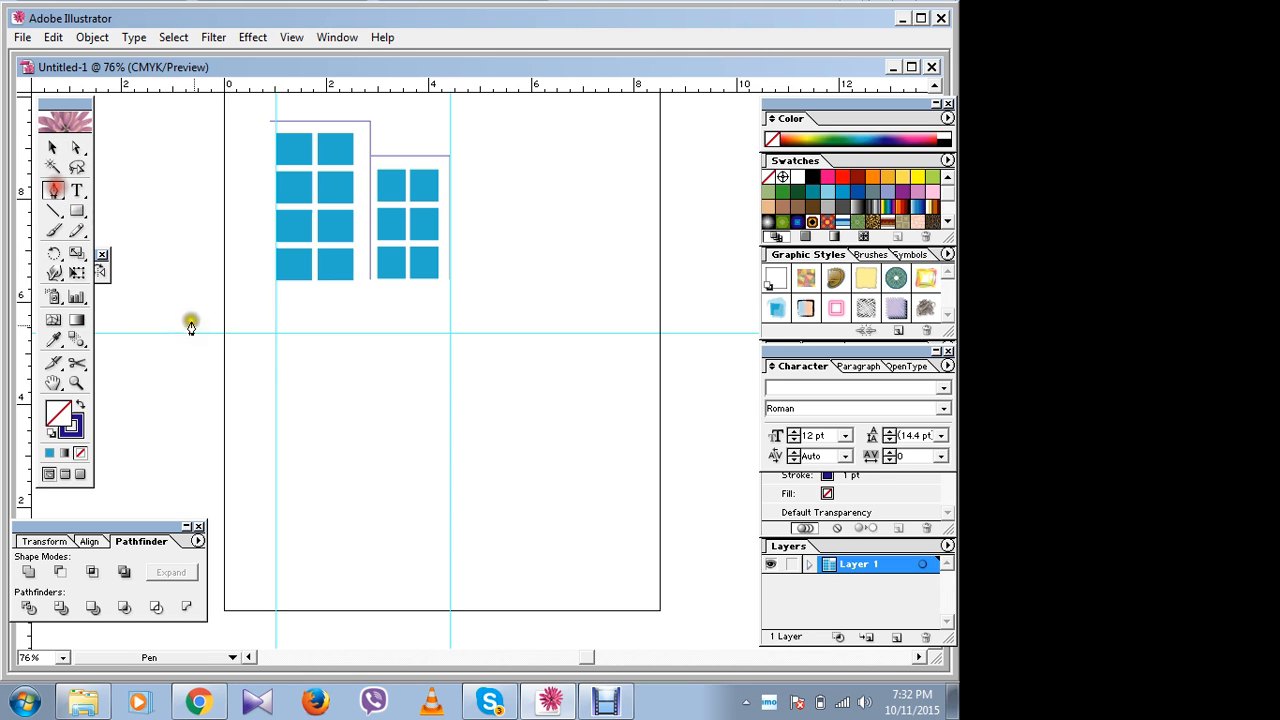
left_click(274, 333)
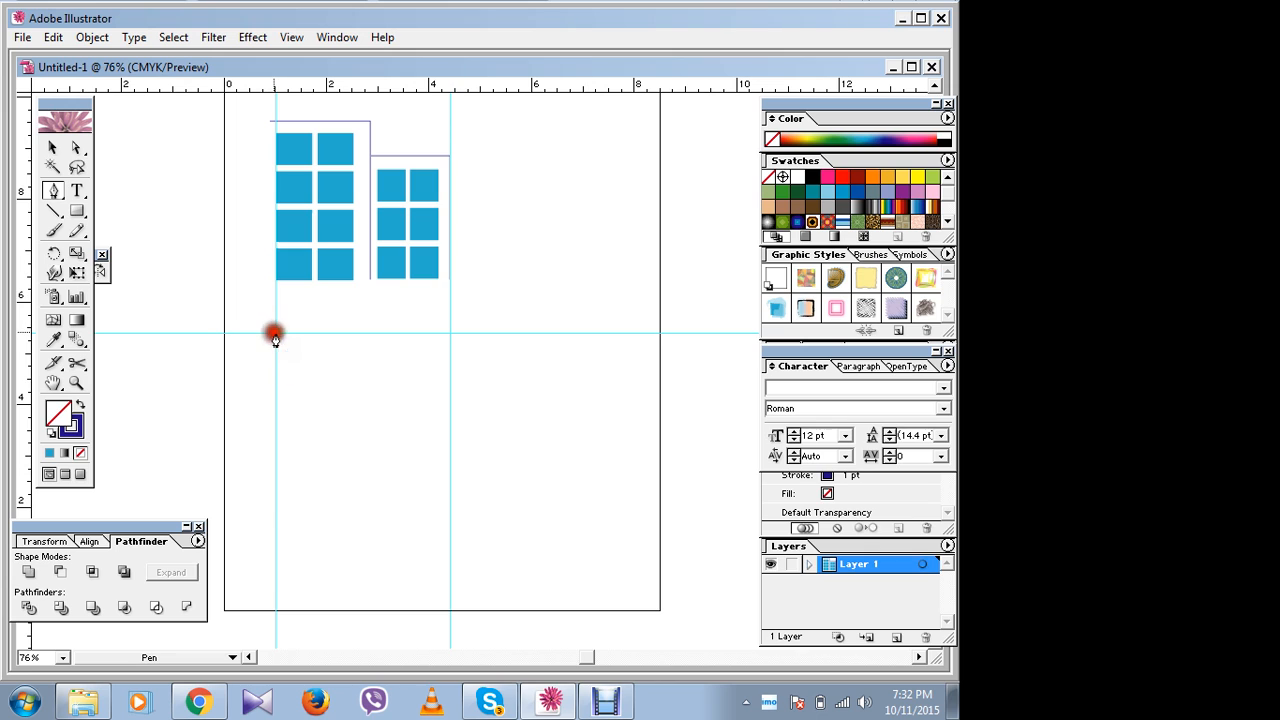
left_click(449, 333)
left_click_drag(449, 336, 548, 456)
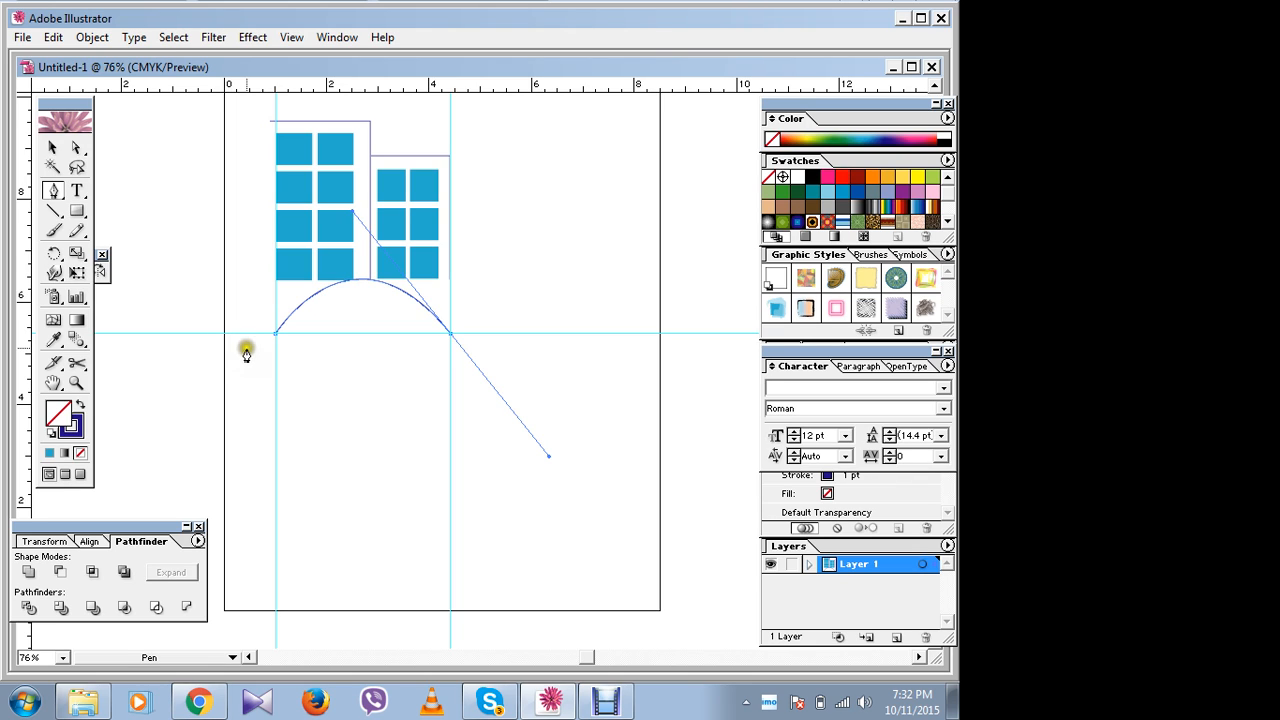
Step: Undo the arc and all three guides
key("ctrl+z")
key("ctrl+z")
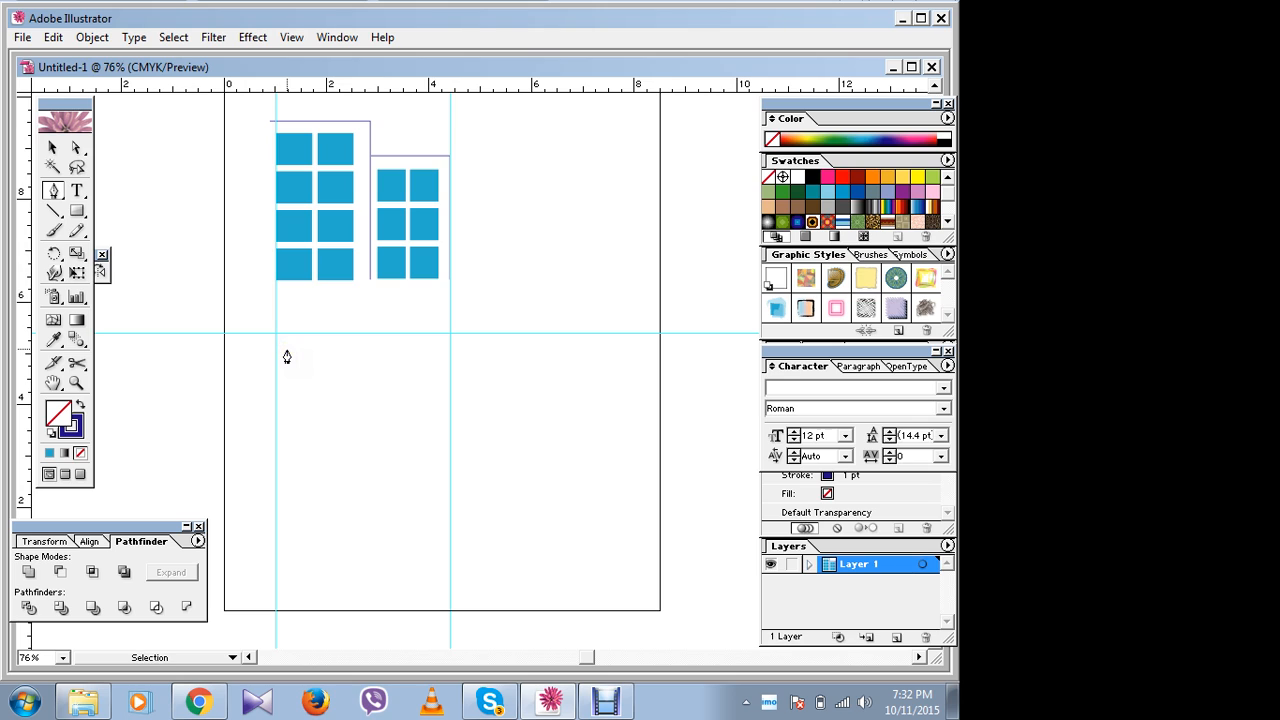
key("ctrl+z")
key("ctrl+z")
key("ctrl+z")
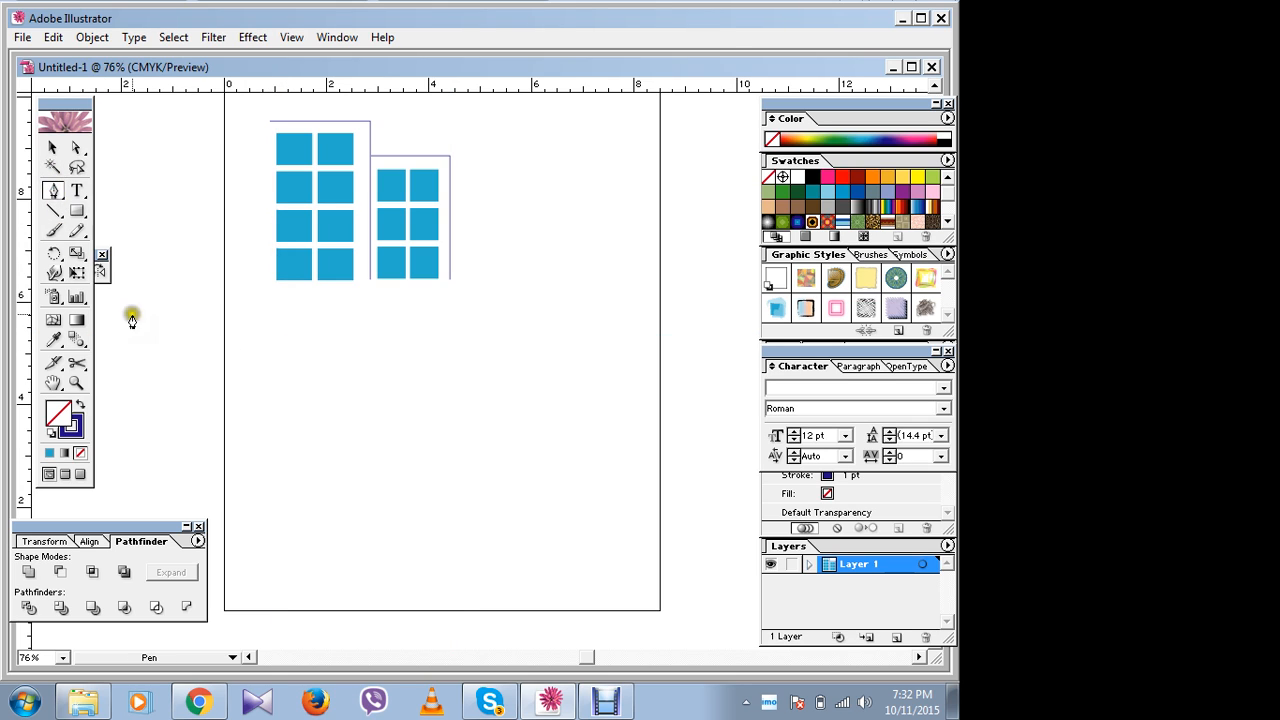
Step: Draw the upper curve of an arch beneath both buildings with the Pen tool, ending in a short inward segment
left_click(251, 322)
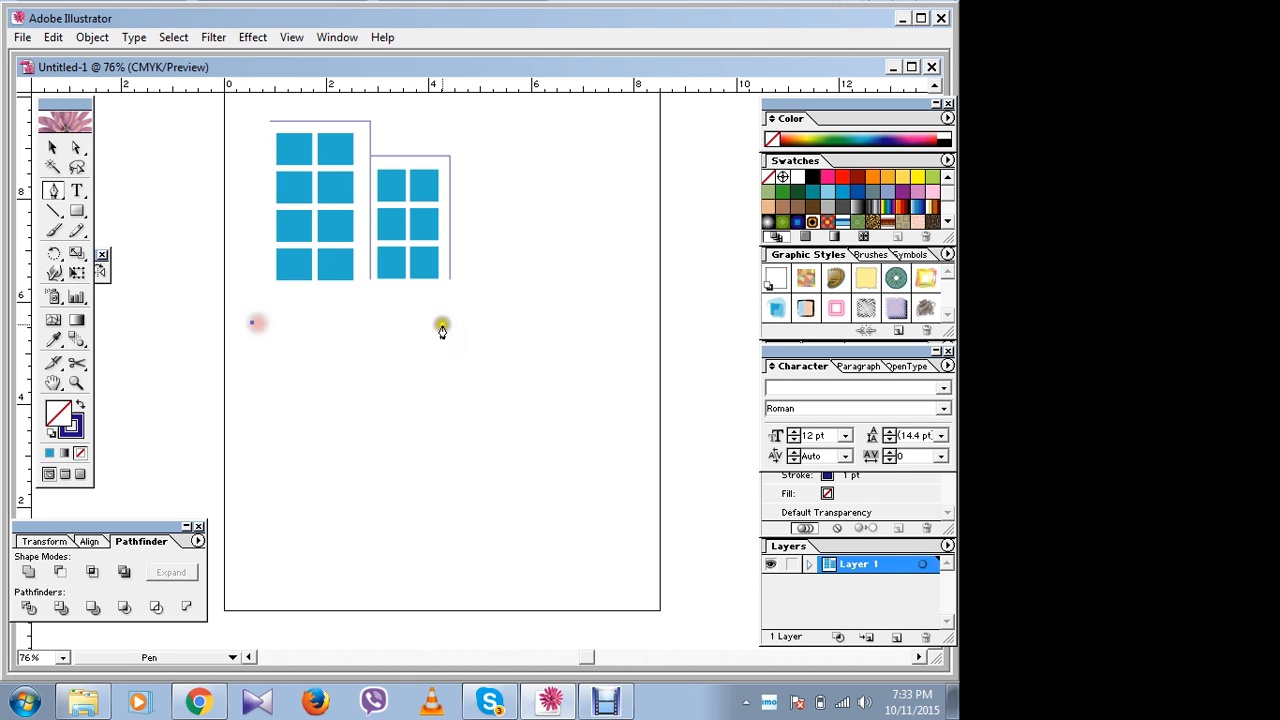
left_click_drag(488, 325, 626, 427)
left_click(487, 326)
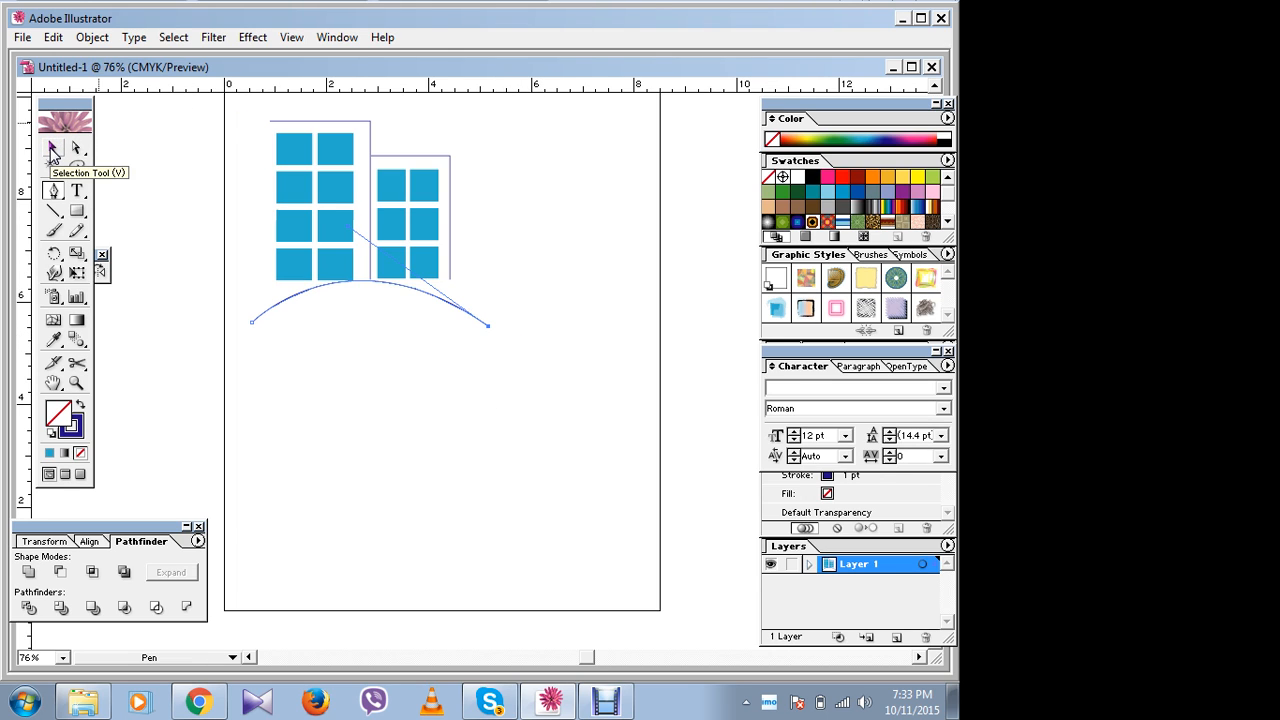
left_click(482, 327)
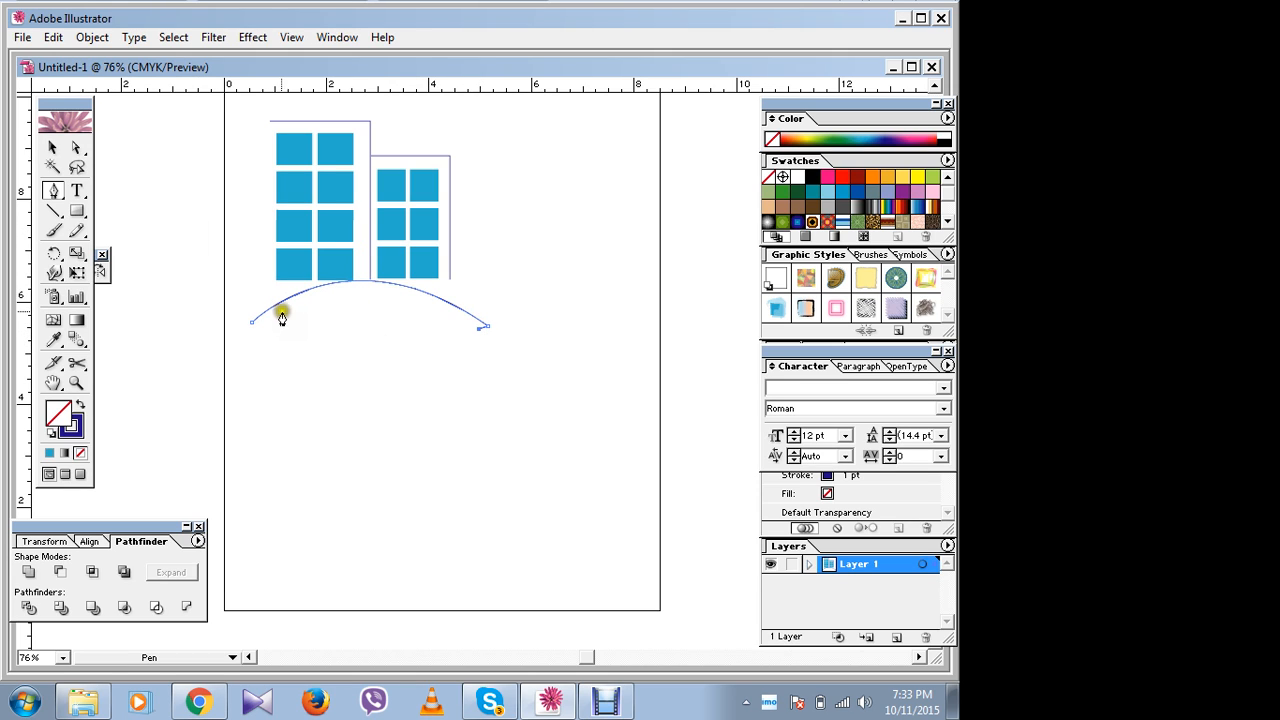
Step: Close the arch with a lower curve running just beneath the upper one, back to its starting end
left_click_drag(258, 323, 157, 394)
left_click(251, 320)
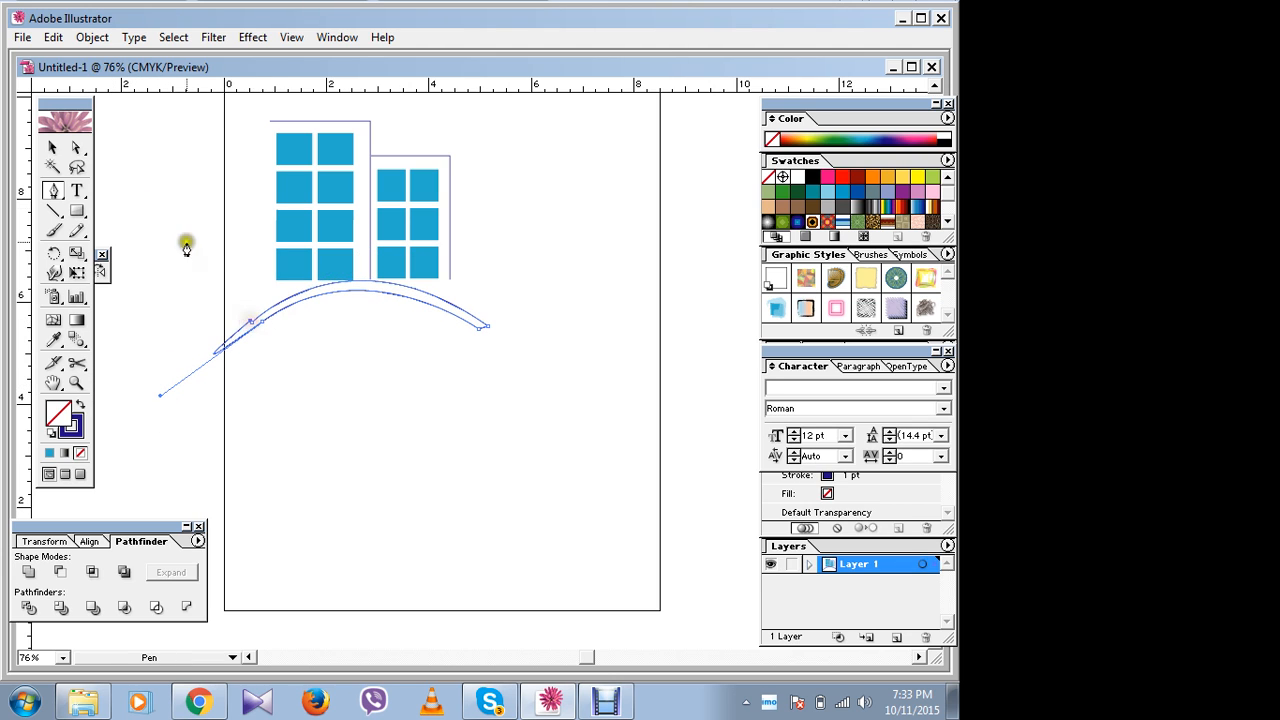
left_click(236, 330)
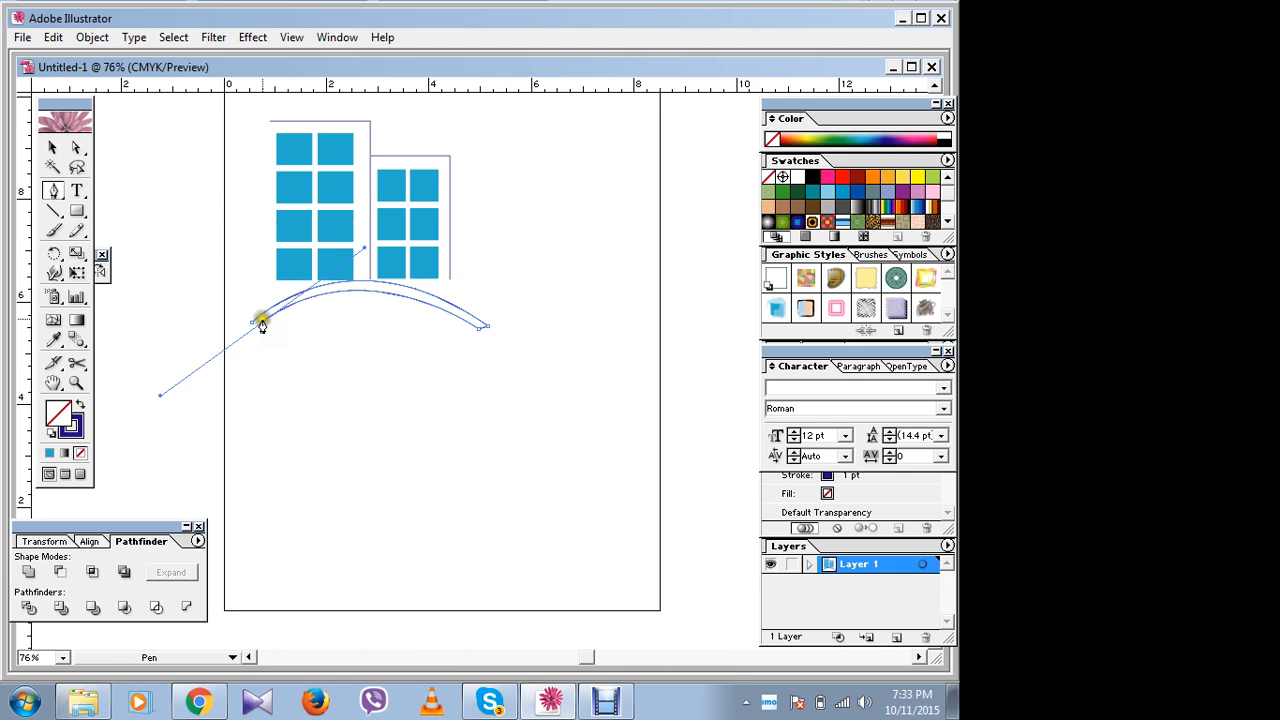
left_click(258, 323)
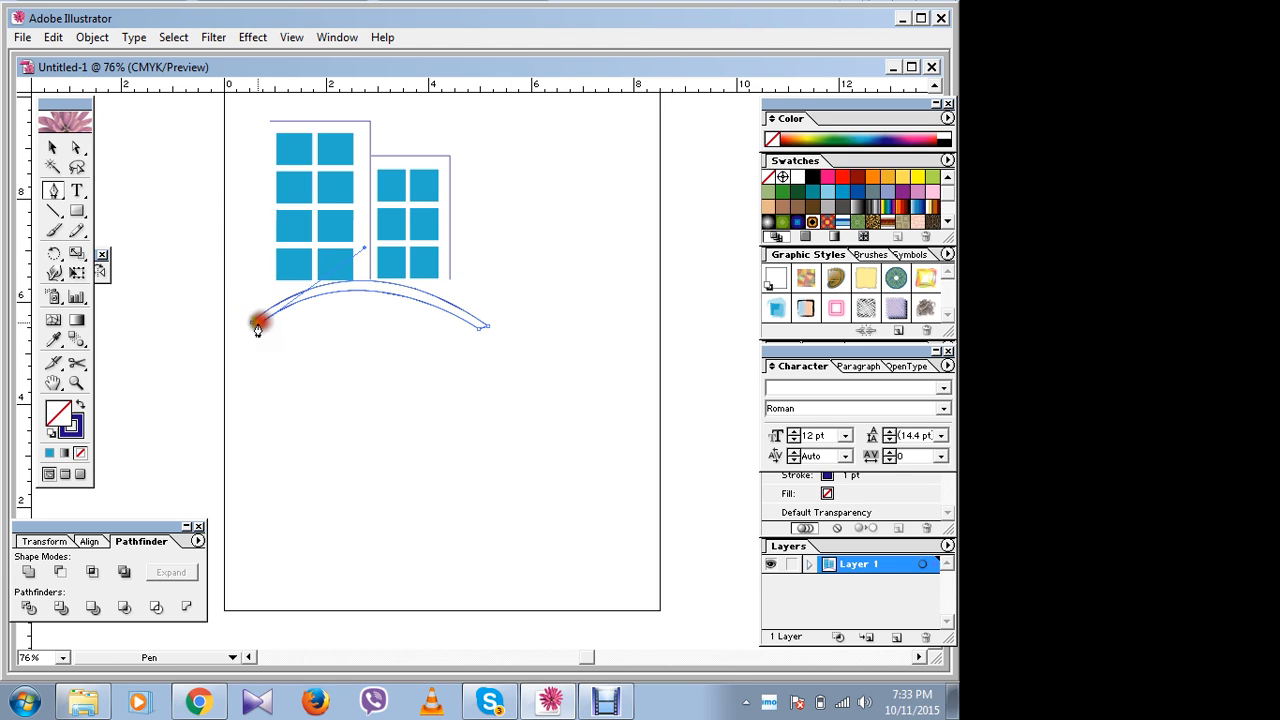
Step: Swap the arch's fill and stroke so it is solid dark blue with no stroke
left_click(60, 150)
left_click(337, 394)
left_click(377, 286)
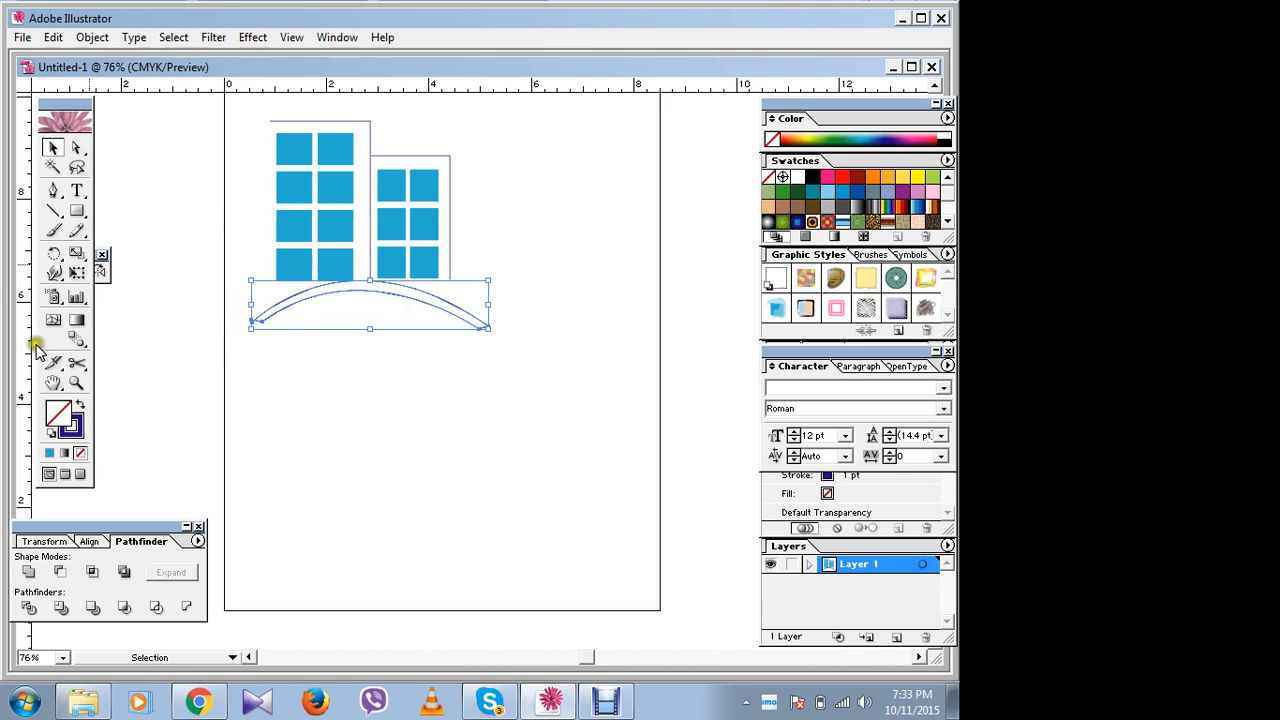
left_click(80, 405)
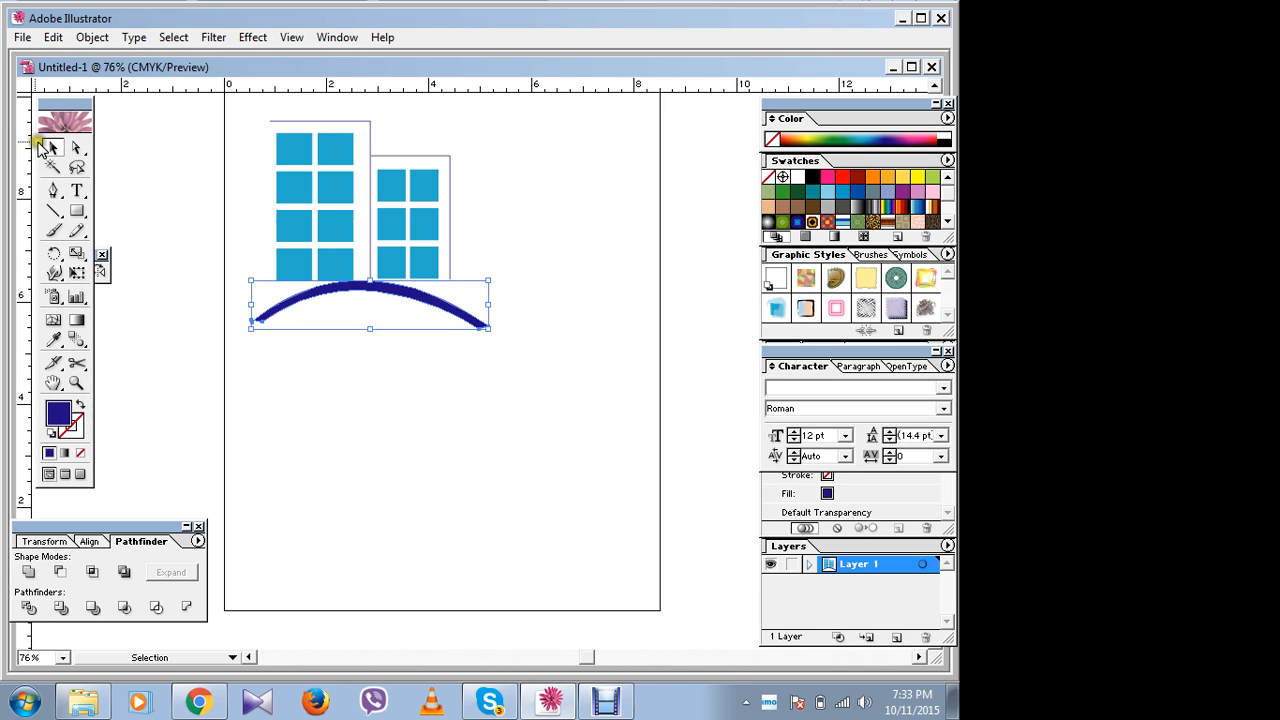
left_click(186, 249)
Step: Flatten the dark blue arch by raising its lower edge while keeping its crest against the buildings
left_click(372, 288)
left_click(369, 334)
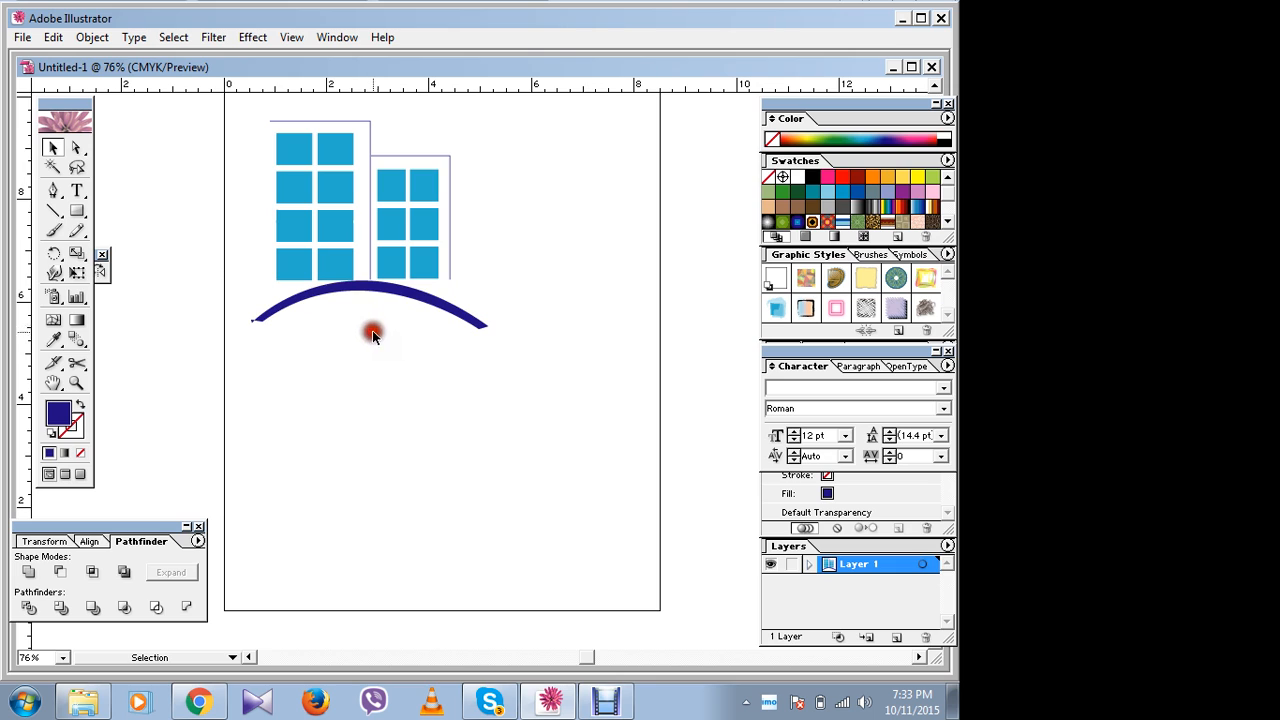
left_click(383, 288)
left_click_drag(367, 332, 368, 306)
left_click(428, 346)
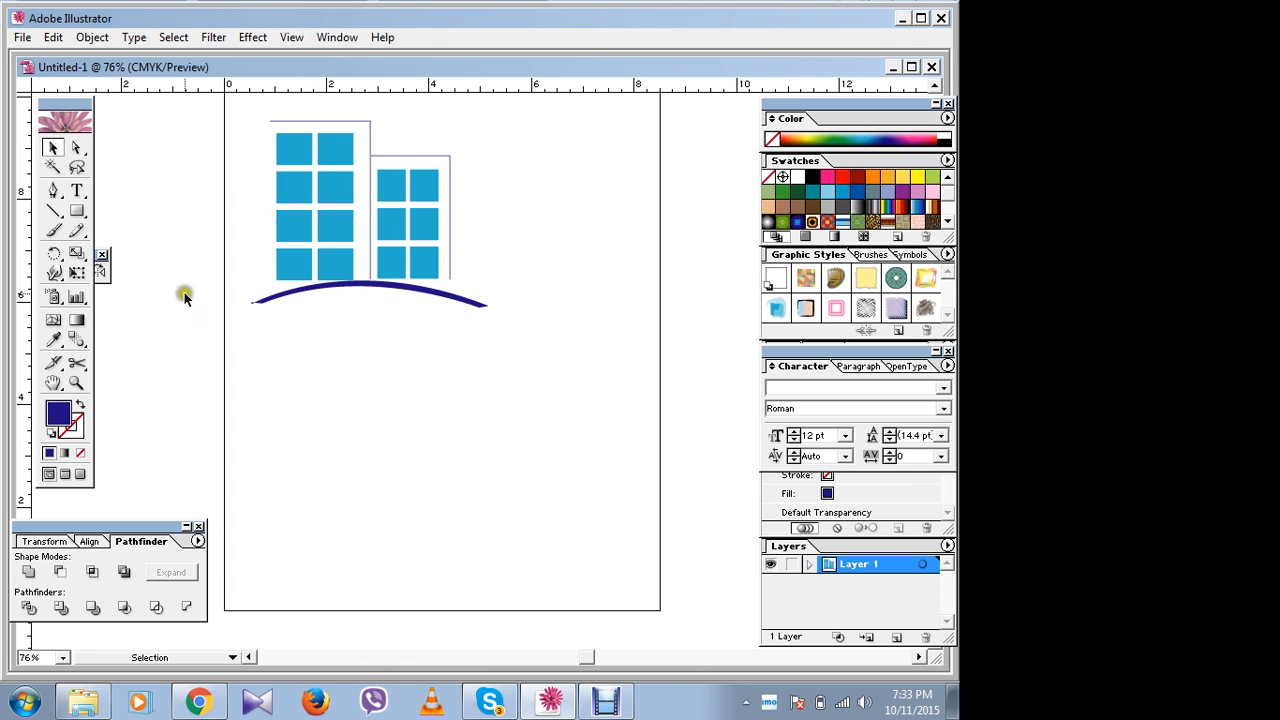
Step: Add the text "Green View" beneath the arch and stretch it horizontally to about the buildings' width
left_click(77, 190)
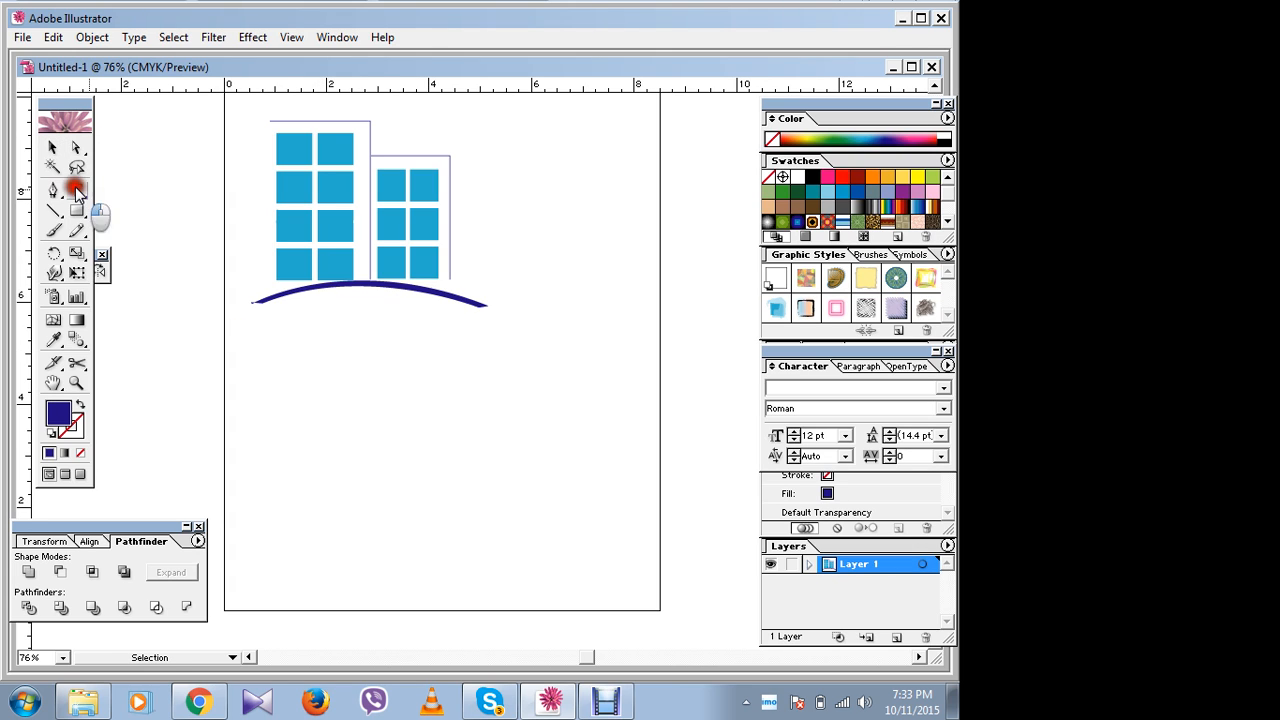
left_click(279, 315)
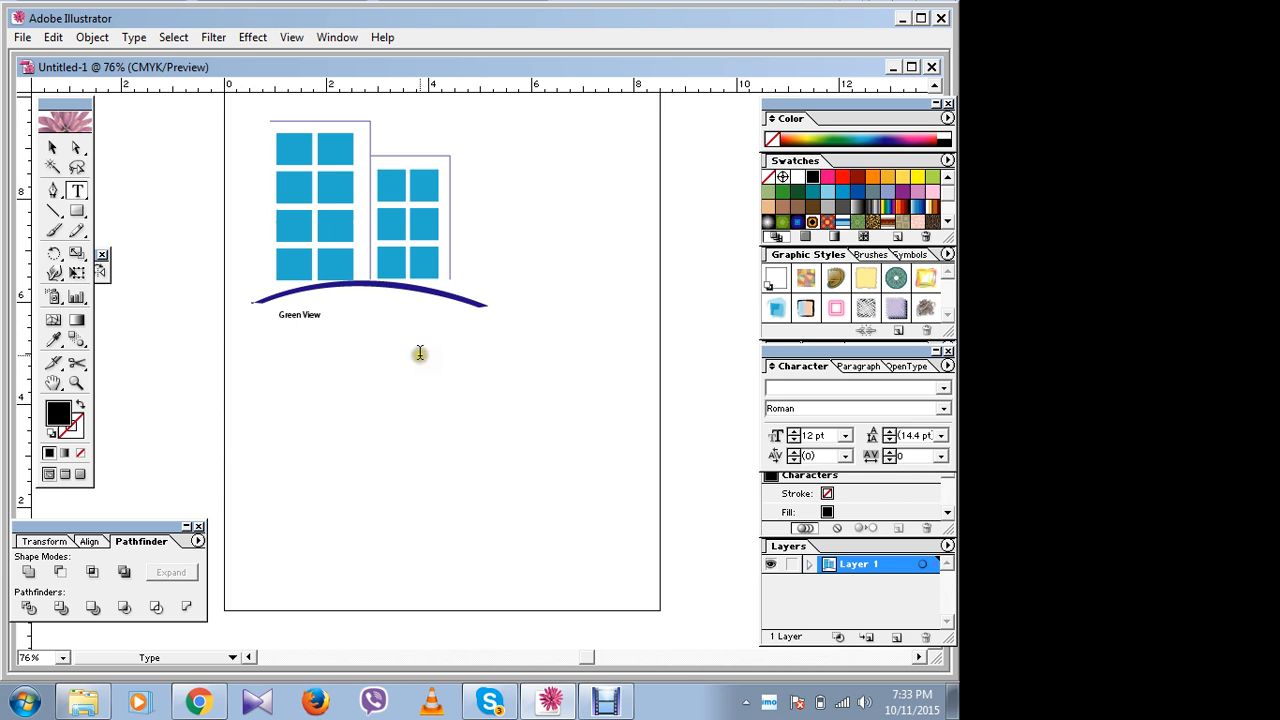
left_click(52, 147)
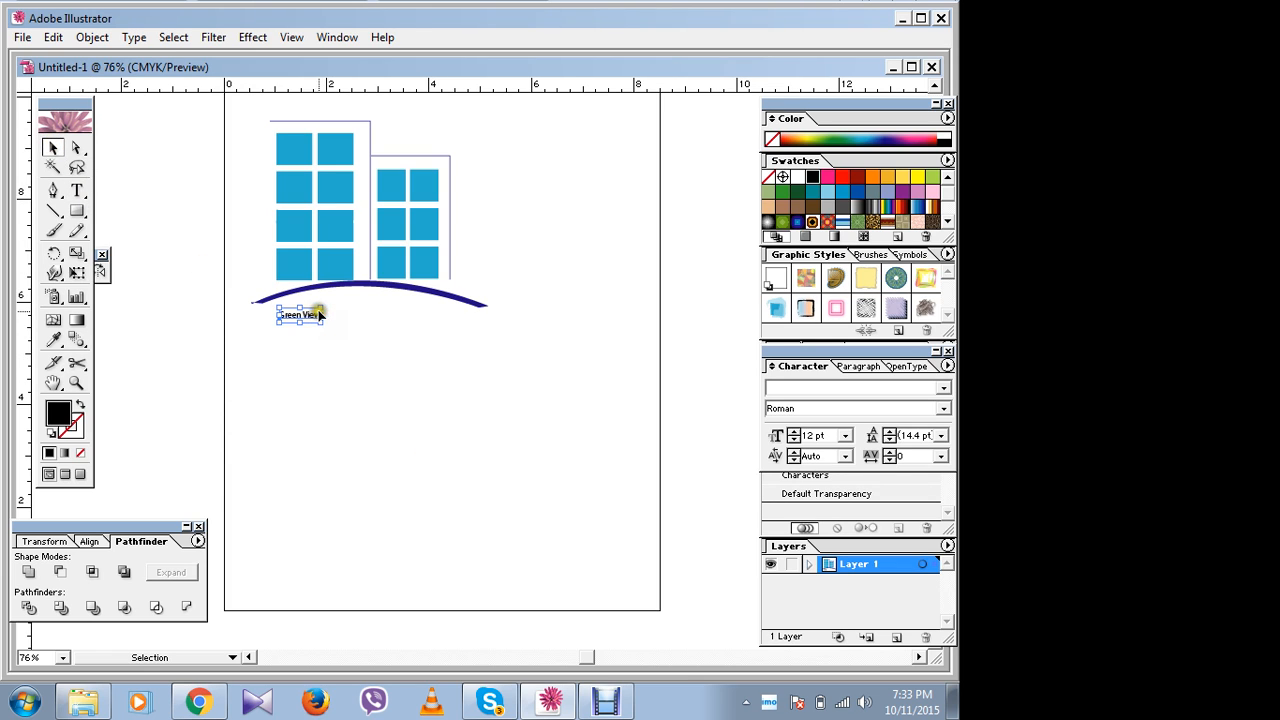
left_click(320, 315)
left_click_drag(320, 315, 456, 315)
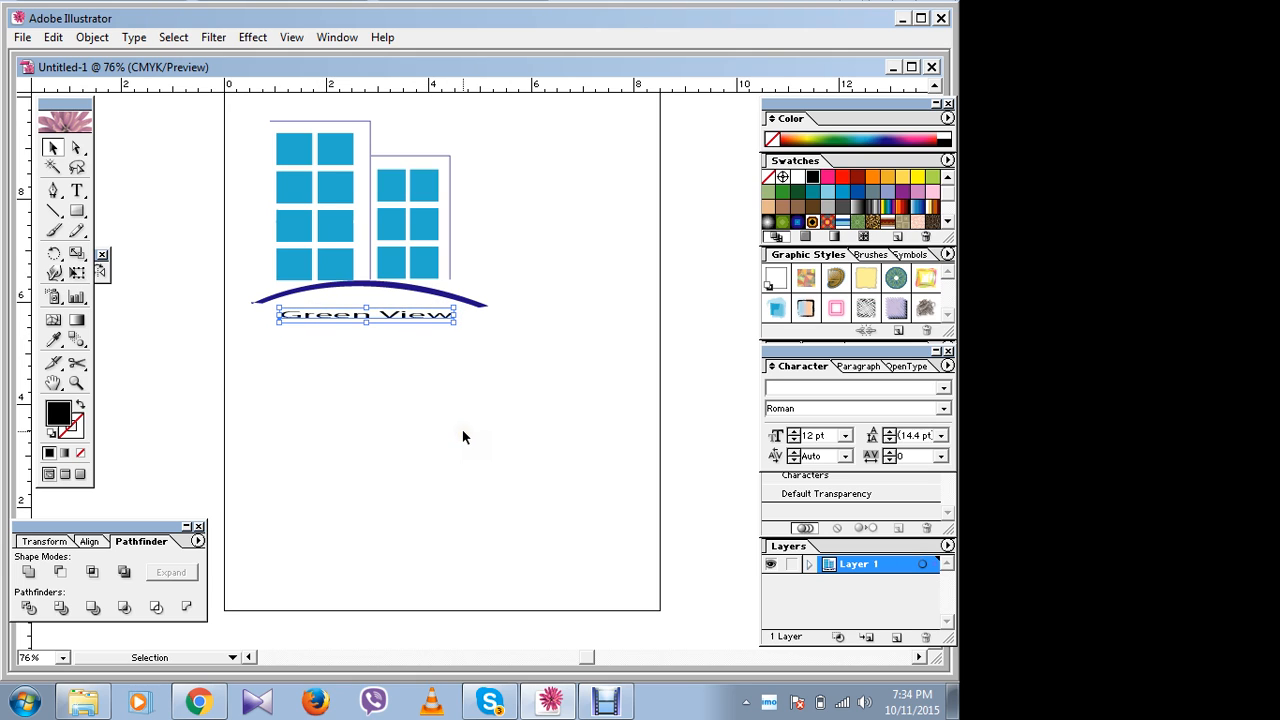
Step: Nudge the Green View text up toward the arch and stretch it downward to make it taller
key("Up")
key("Up")
key("Up")
key("Up")
key("Up")
key("Up")
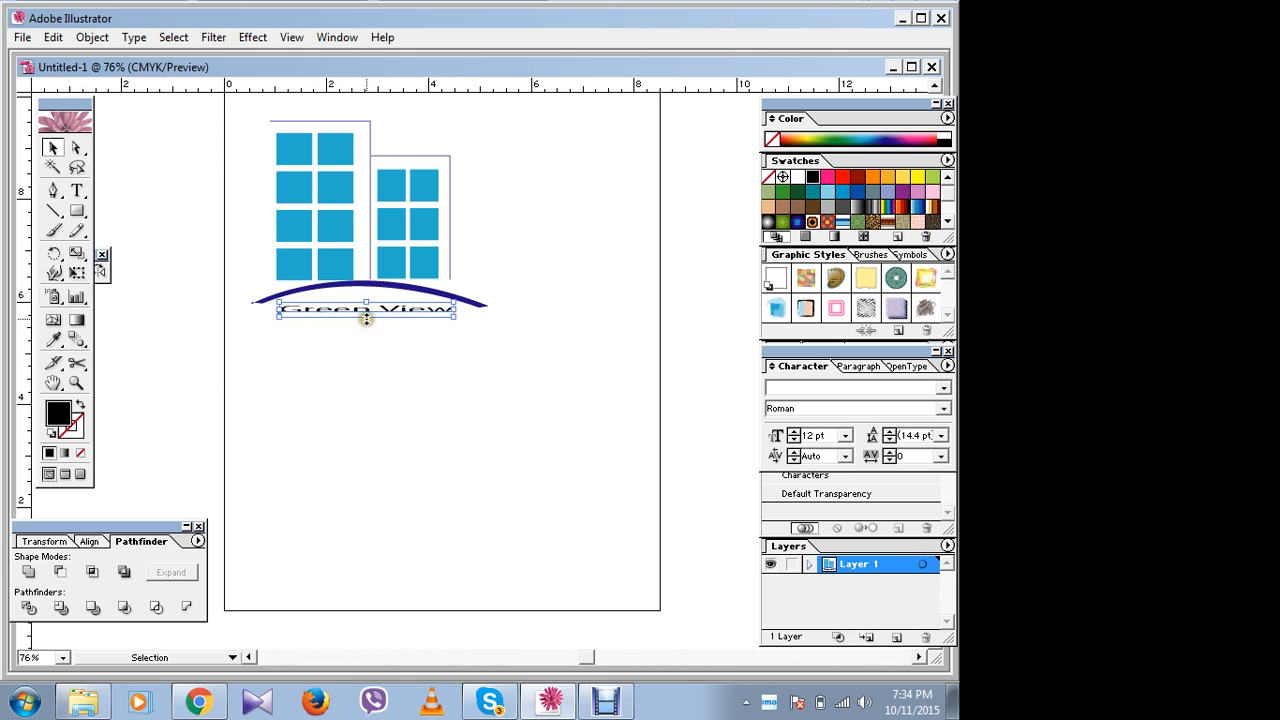
left_click_drag(366, 318, 366, 326)
left_click(375, 376)
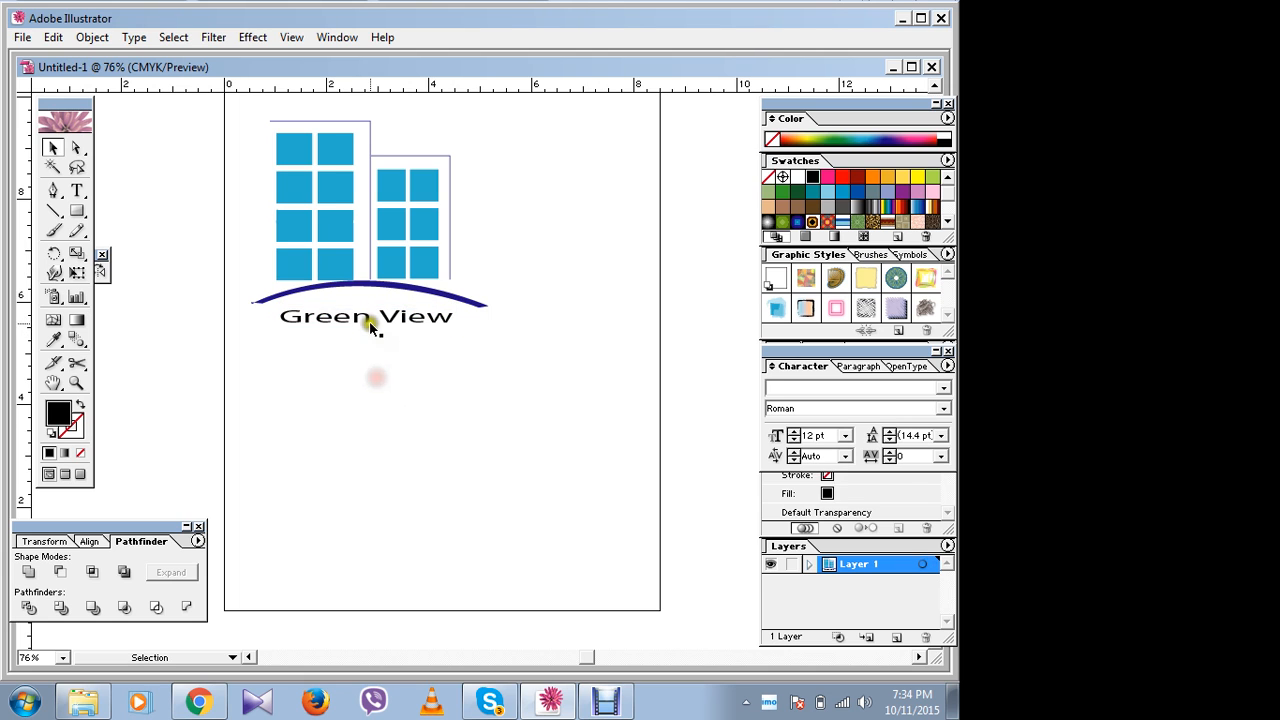
Step: Convert the Green View text to outlines and ungroup the letters
left_click(365, 318)
right_click(352, 316)
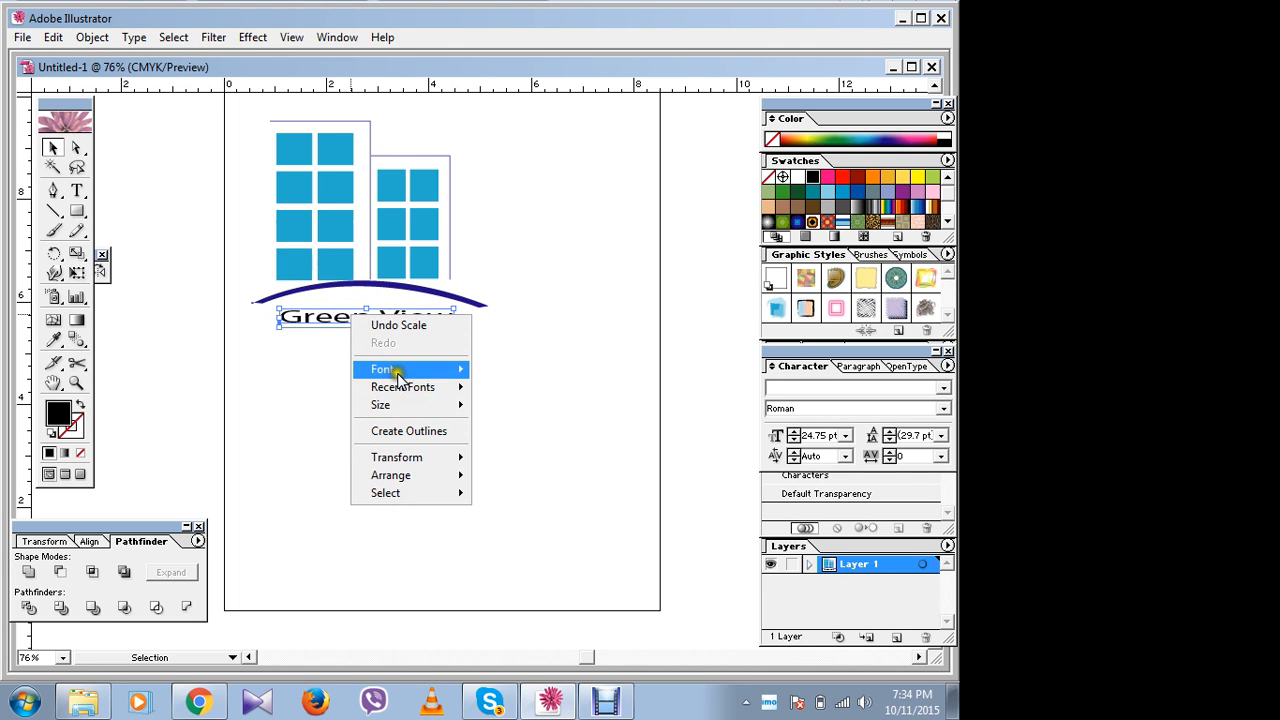
left_click(405, 431)
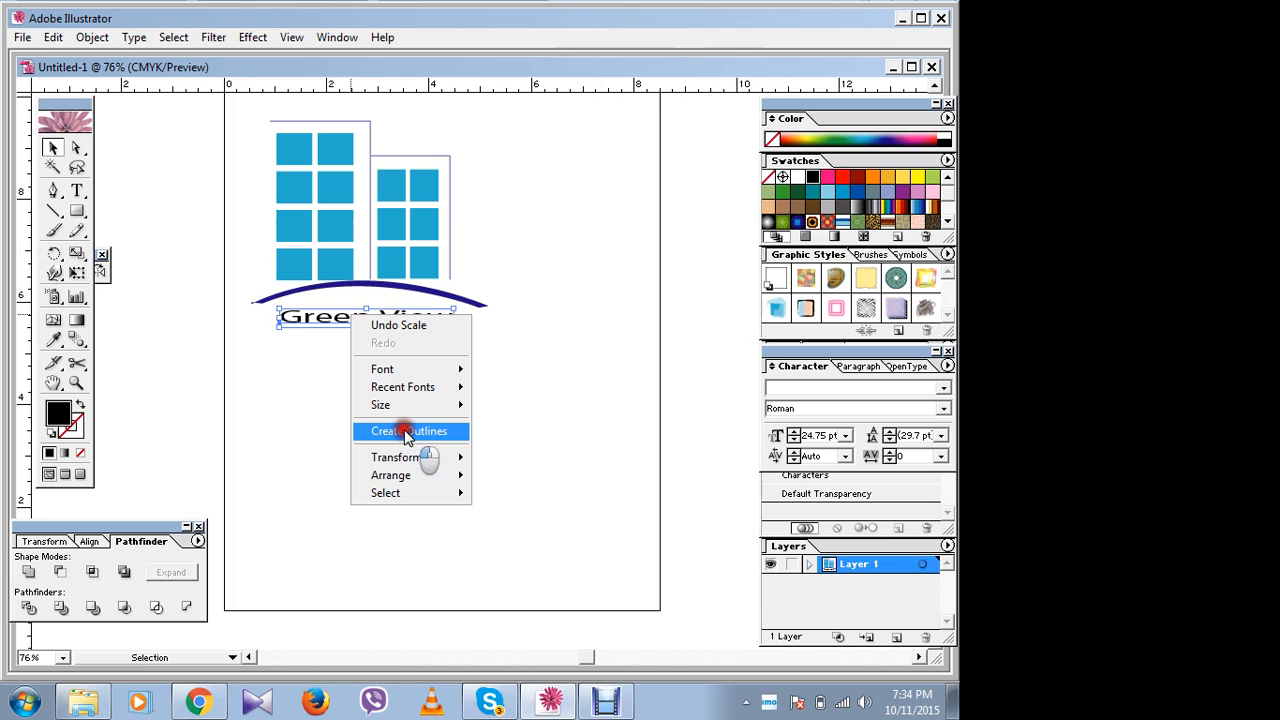
right_click(343, 323)
left_click(378, 372)
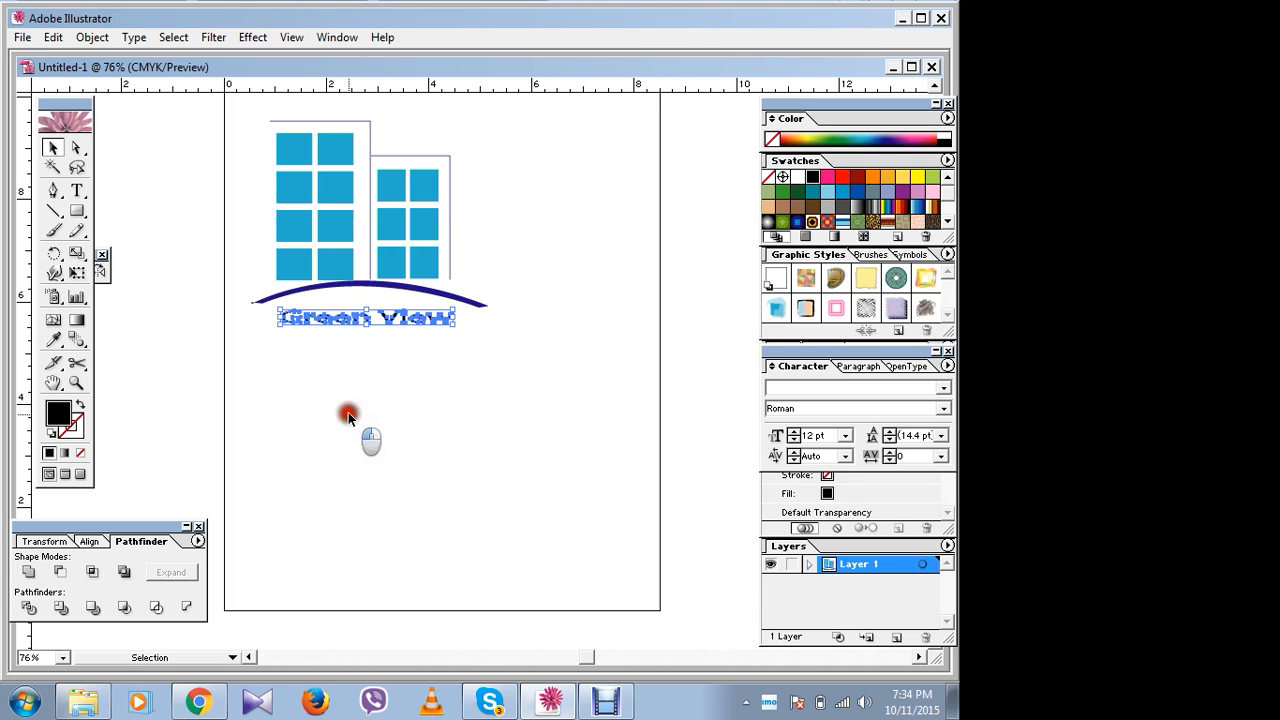
Step: Fill the letters of the word Green beneath the arch with green from the colour spectrum
left_click(348, 412)
left_click_drag(279, 307, 370, 339)
left_click(845, 139)
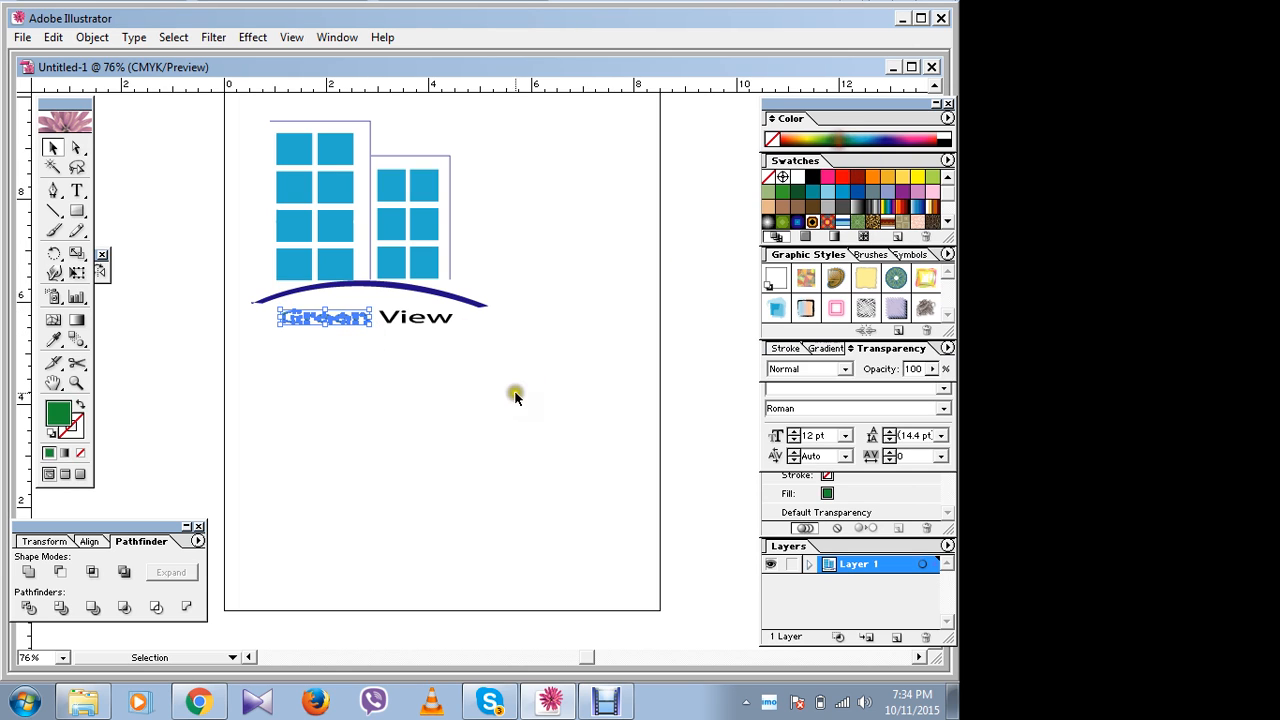
left_click(488, 374)
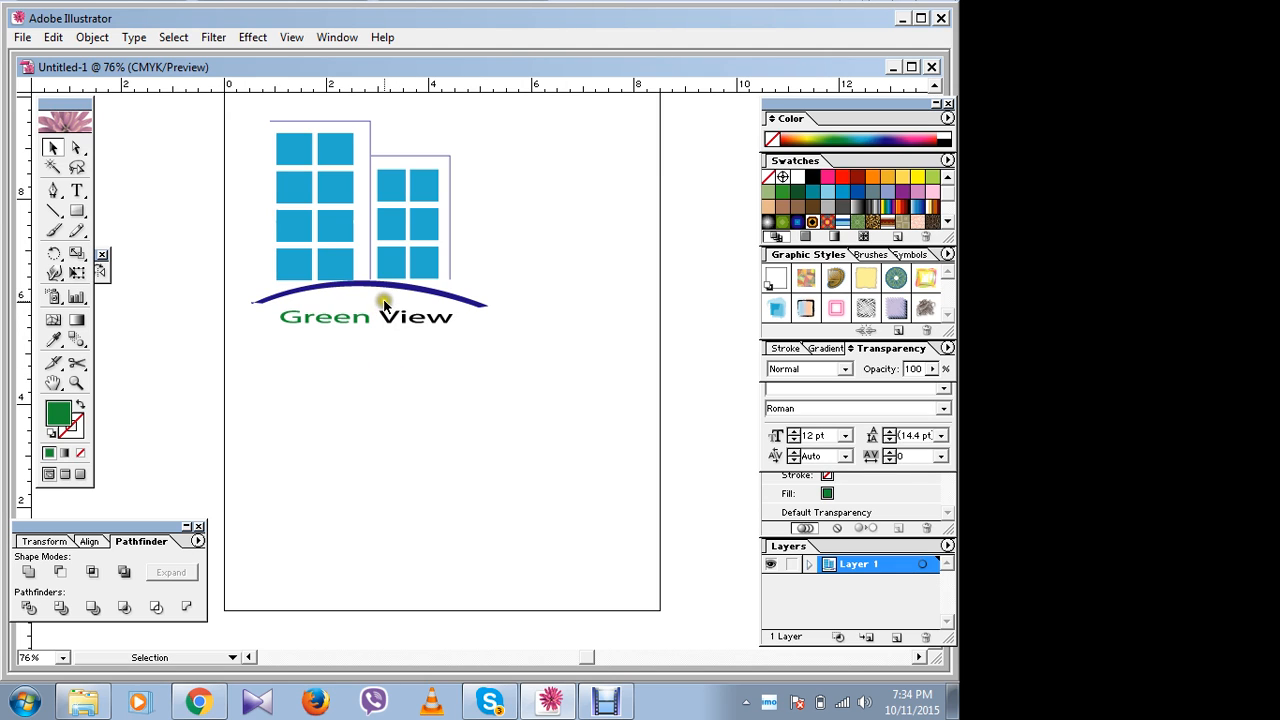
Step: Fill the letters of the word View with a teal blue from the colour spectrum
left_click_drag(385, 305, 447, 329)
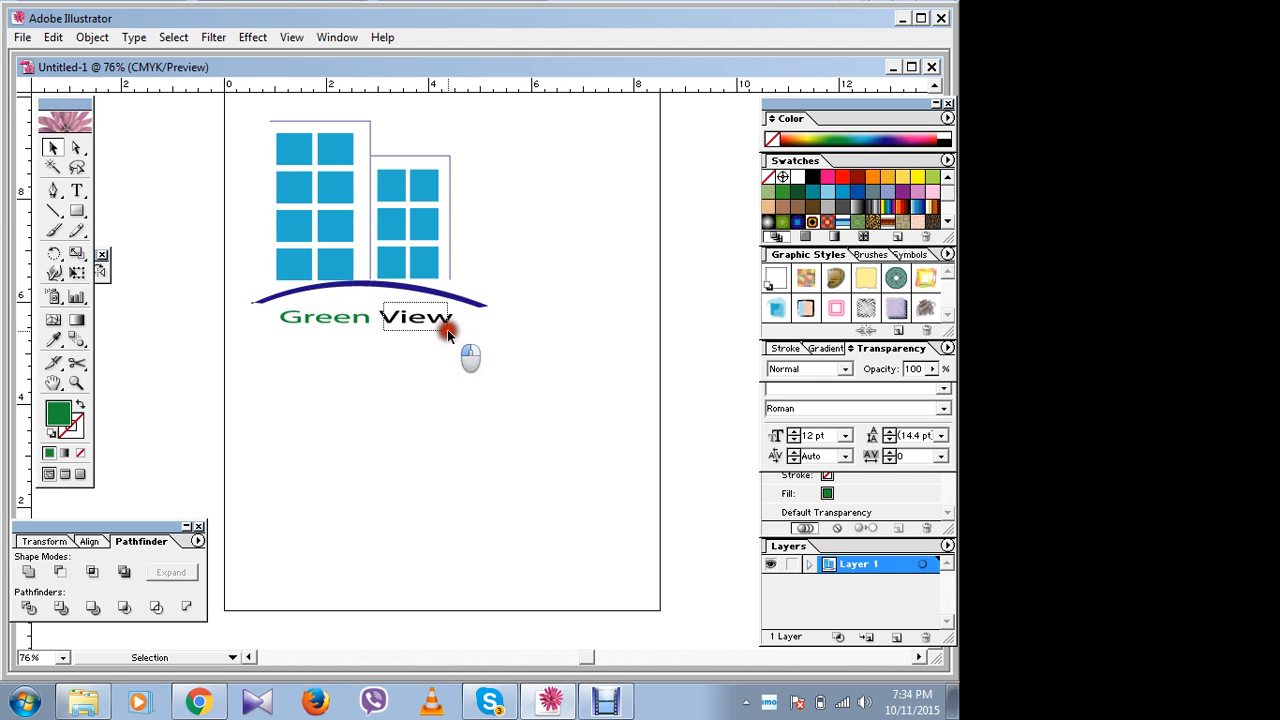
left_click(866, 135)
left_click(517, 230)
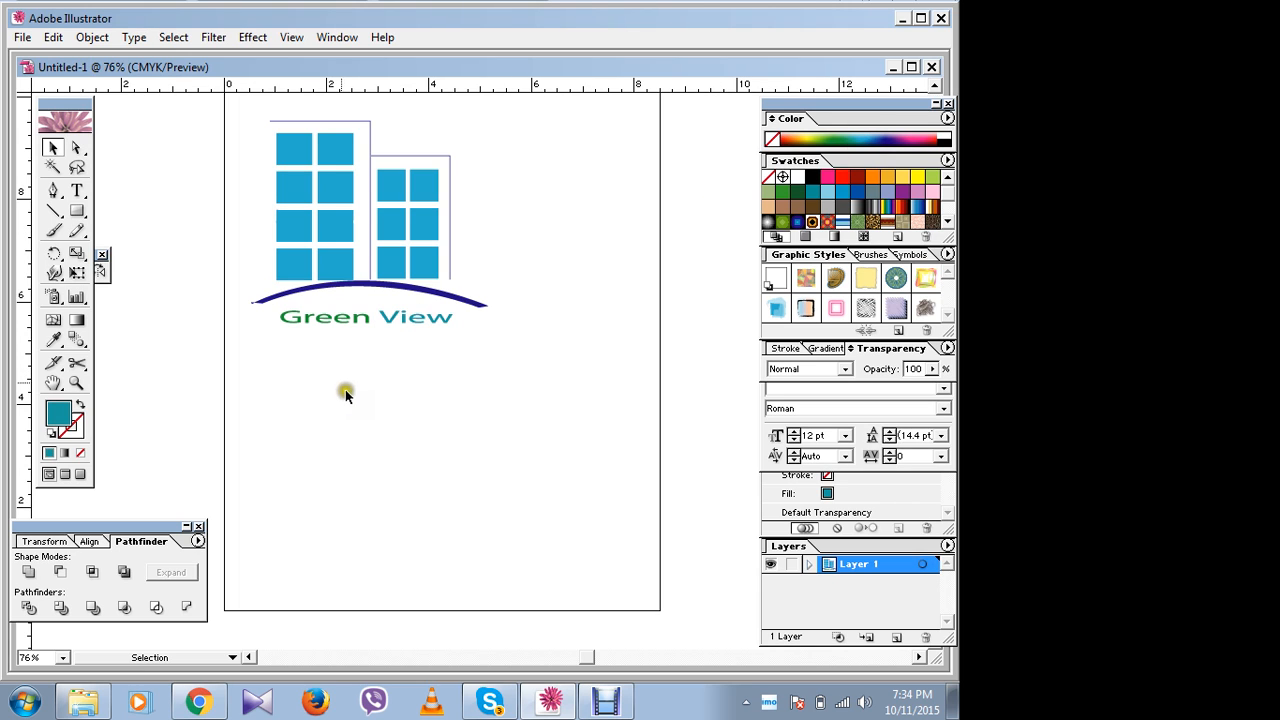
Step: Move the whole logo, including the buildings, arch and text, down and right toward the middle of the page
mouse_move(245, 112)
left_mouse_down()
mouse_move(440, 335)
mouse_move(493, 353)
left_mouse_up()
left_click_drag(330, 190, 404, 270)
left_click(400, 483)
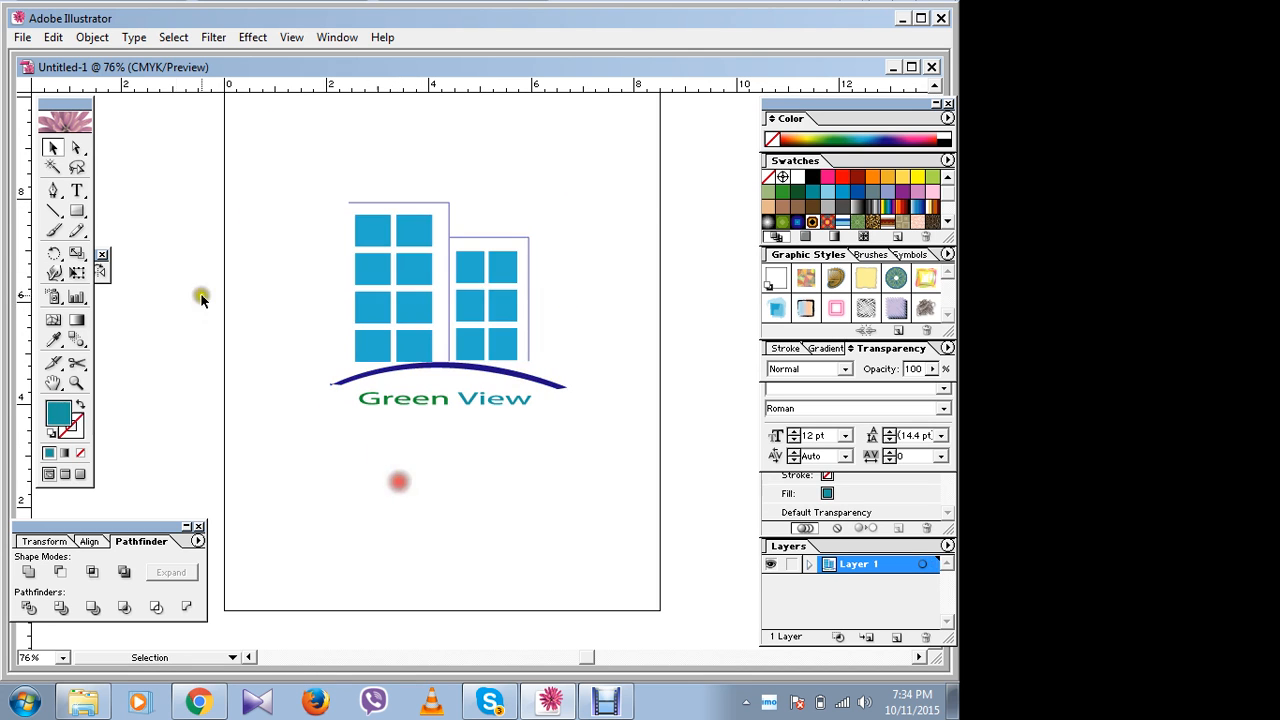
Step: Draw a rectangular frame around the whole logo with a teal outline and no fill
left_click(77, 212)
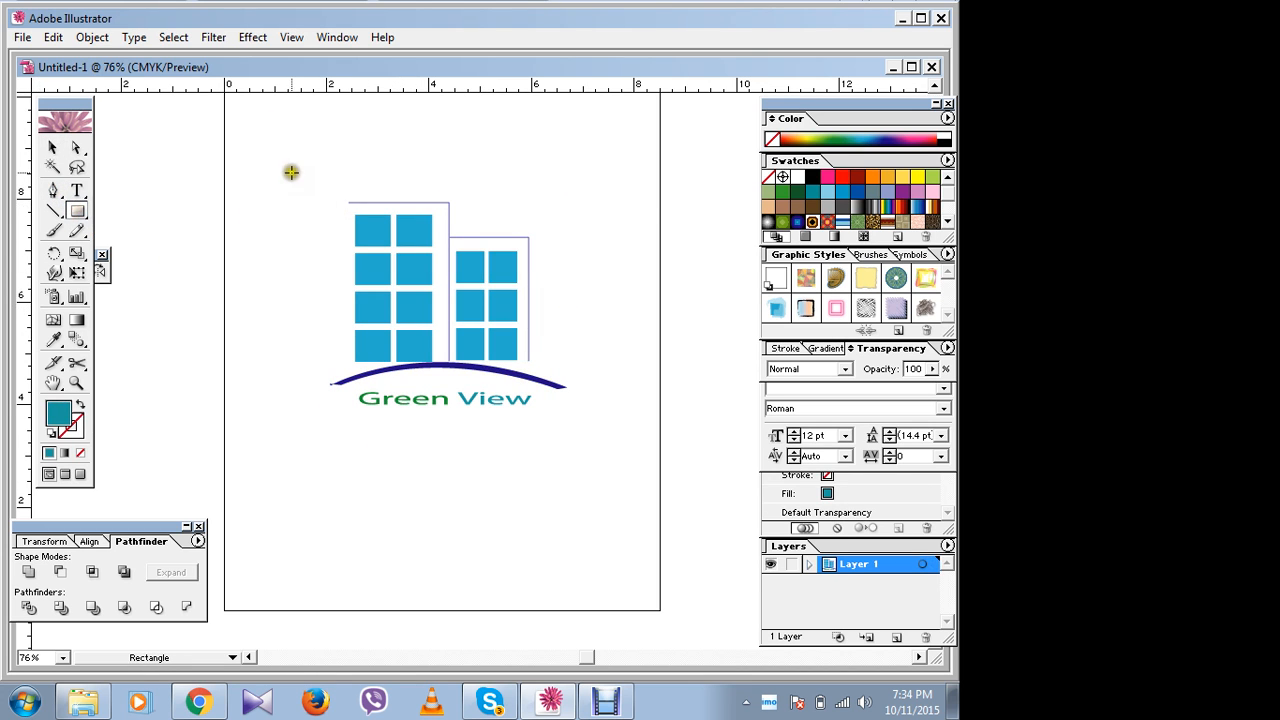
left_click_drag(266, 170, 641, 455)
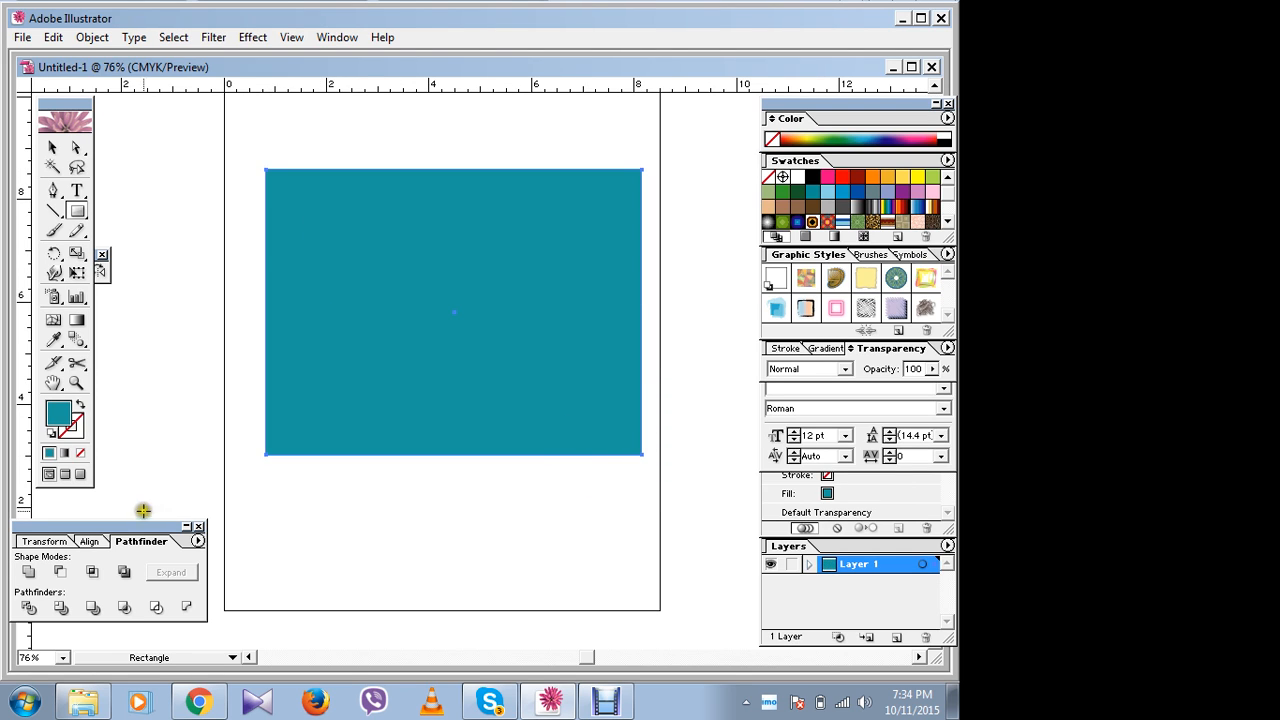
left_click(84, 406)
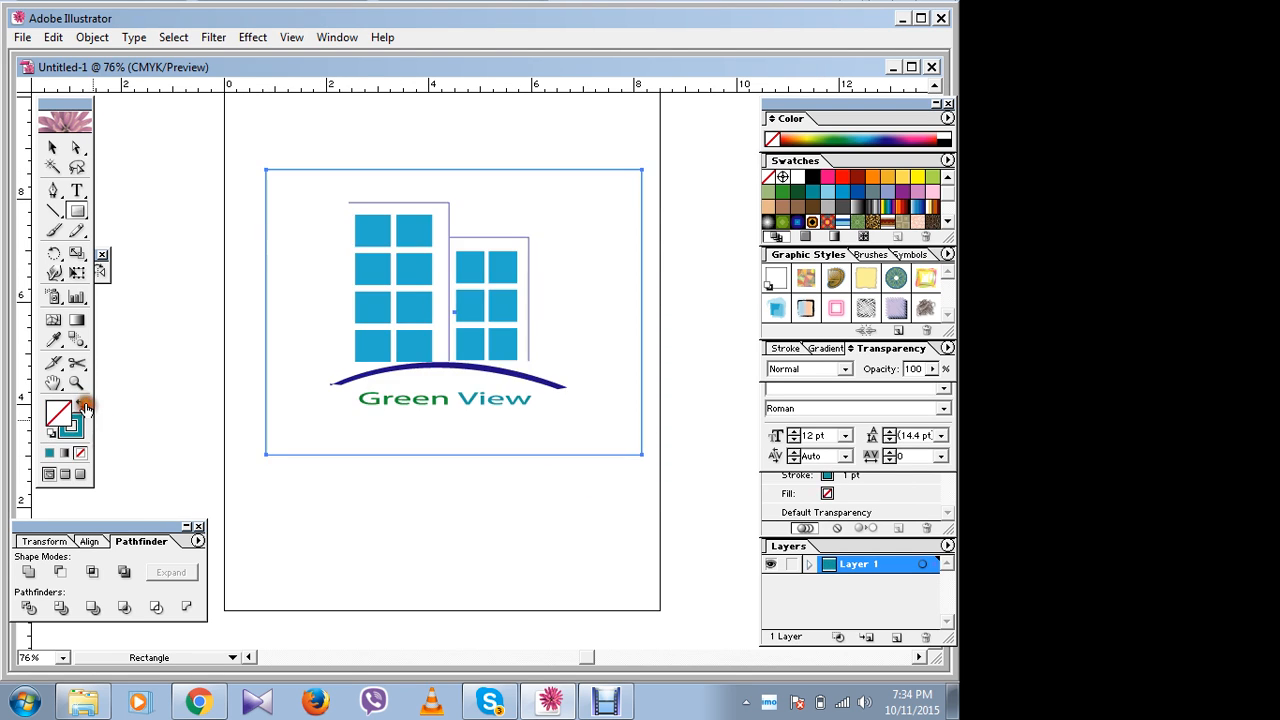
left_click(52, 147)
left_click(259, 147)
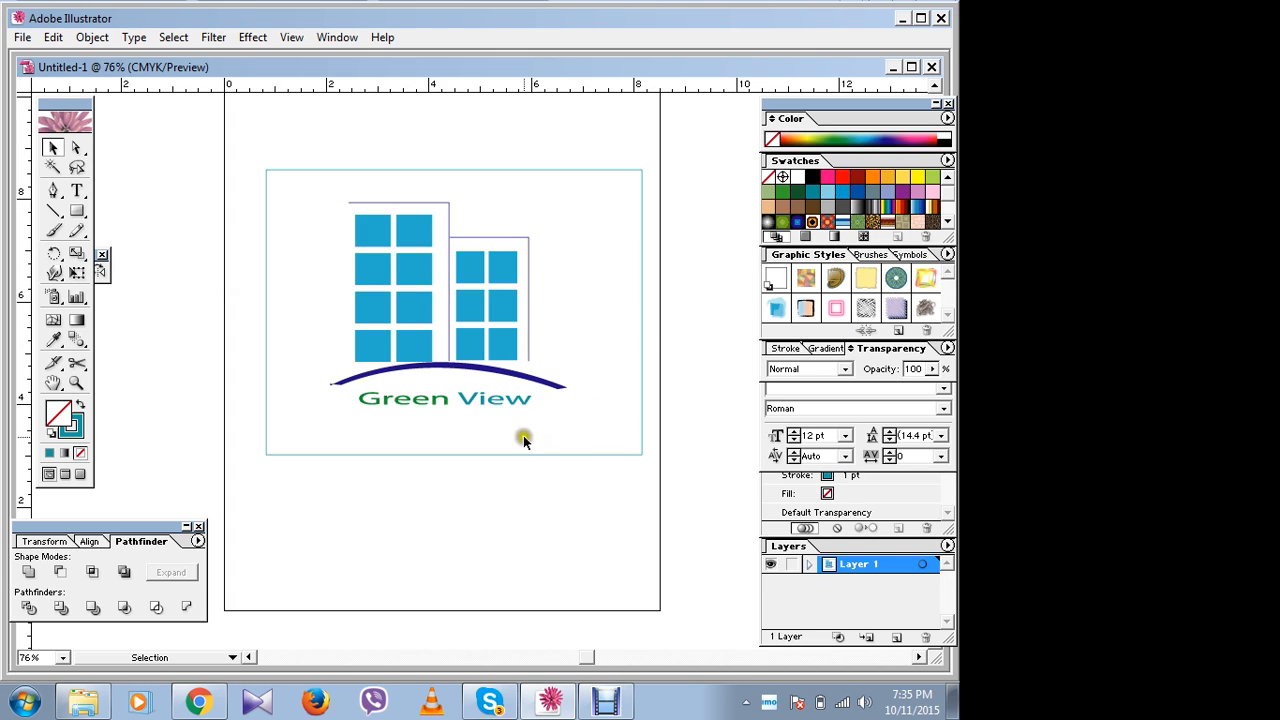
left_click(640, 329)
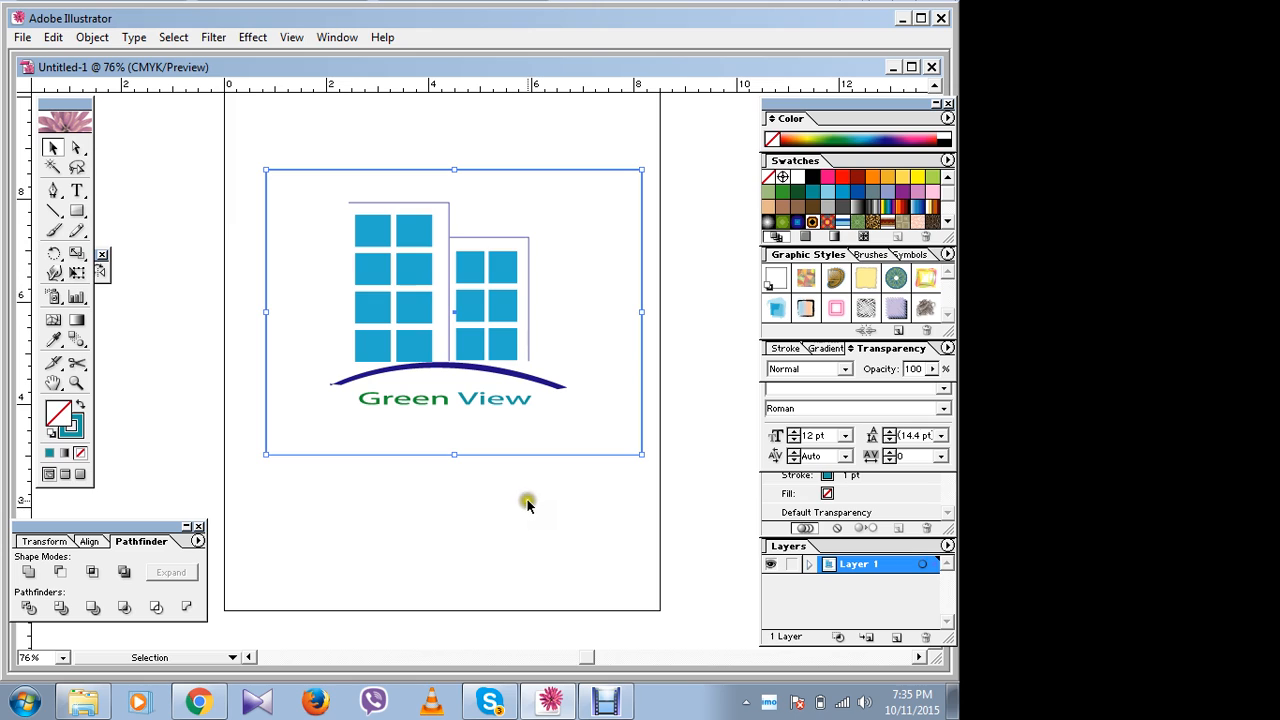
left_click(438, 400)
left_click(500, 555)
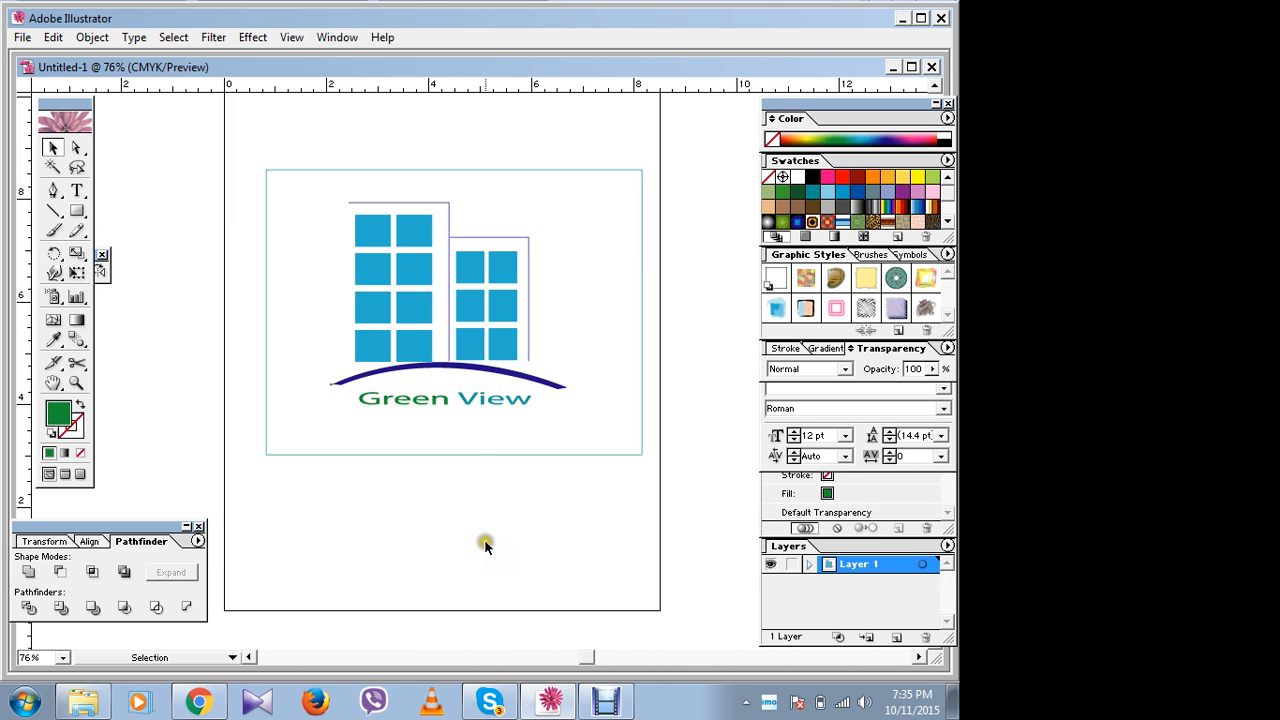